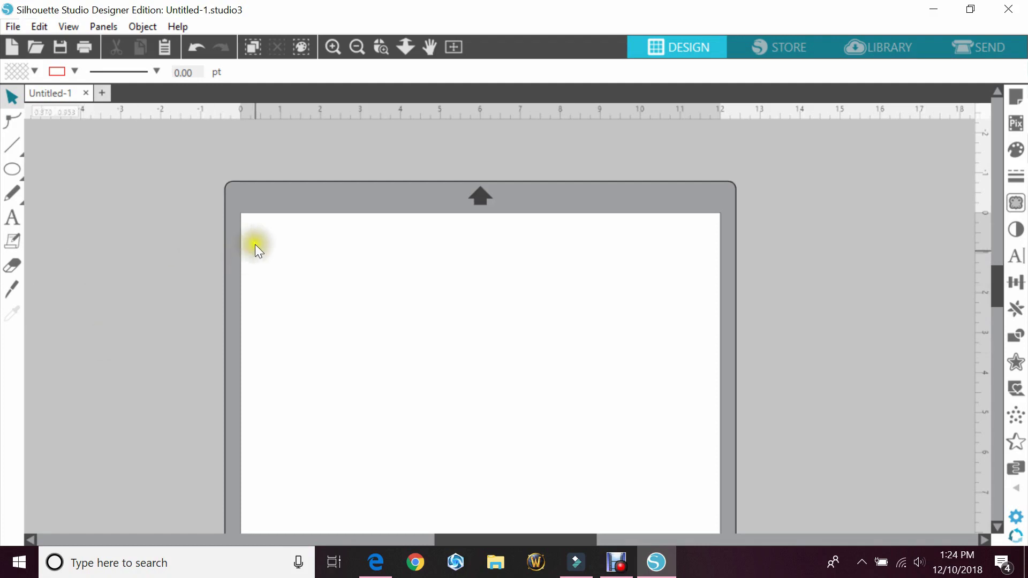
- Draw a large circle on the mat and shift it up and to the left
mouse_move(3, 177)
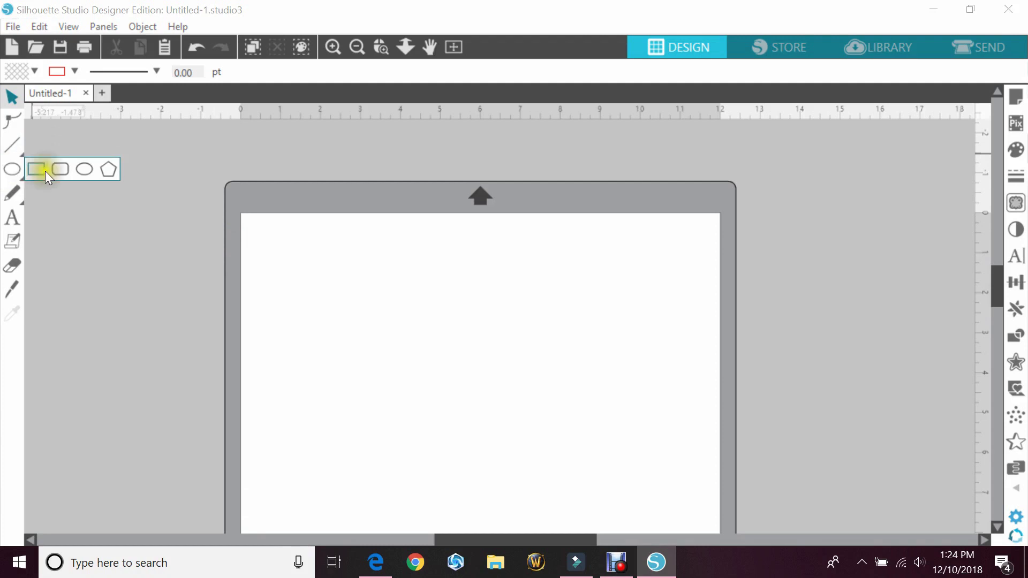
click(84, 169)
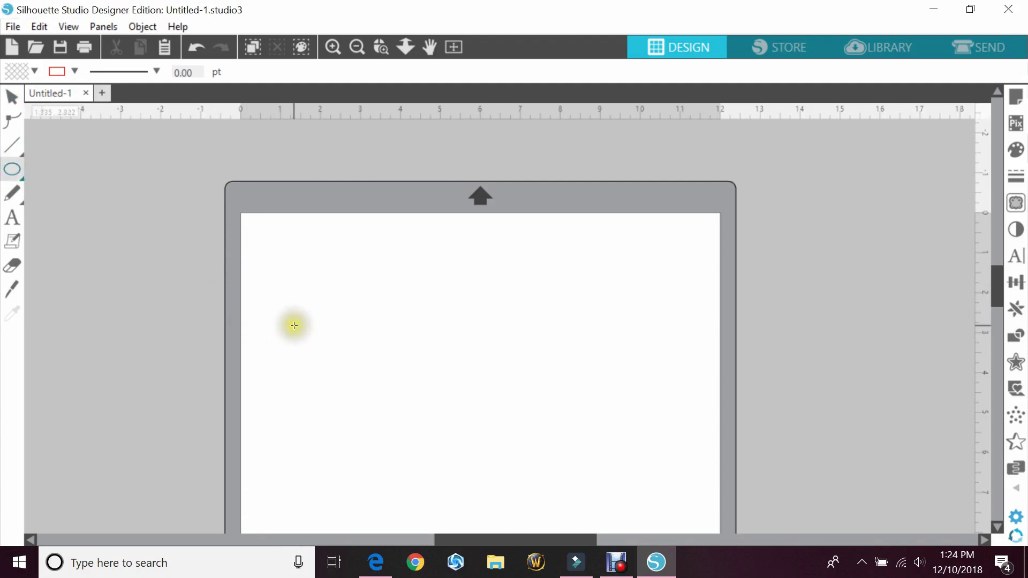
mouse_move(331, 269)
mouse_down()
mouse_move(423, 360)
mouse_move(589, 493)
mouse_move(629, 500)
mouse_move(623, 487)
mouse_up()
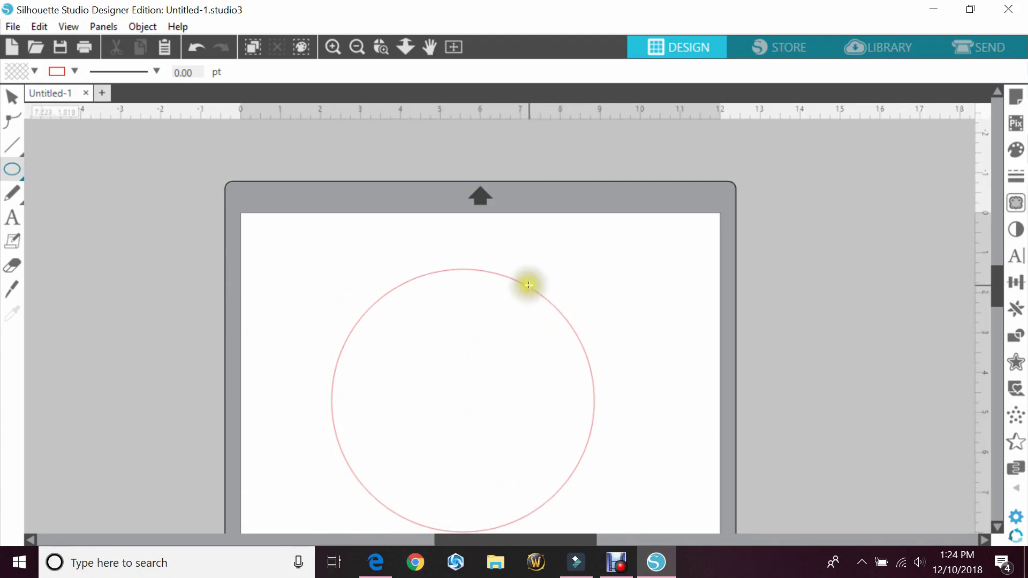
click(11, 96)
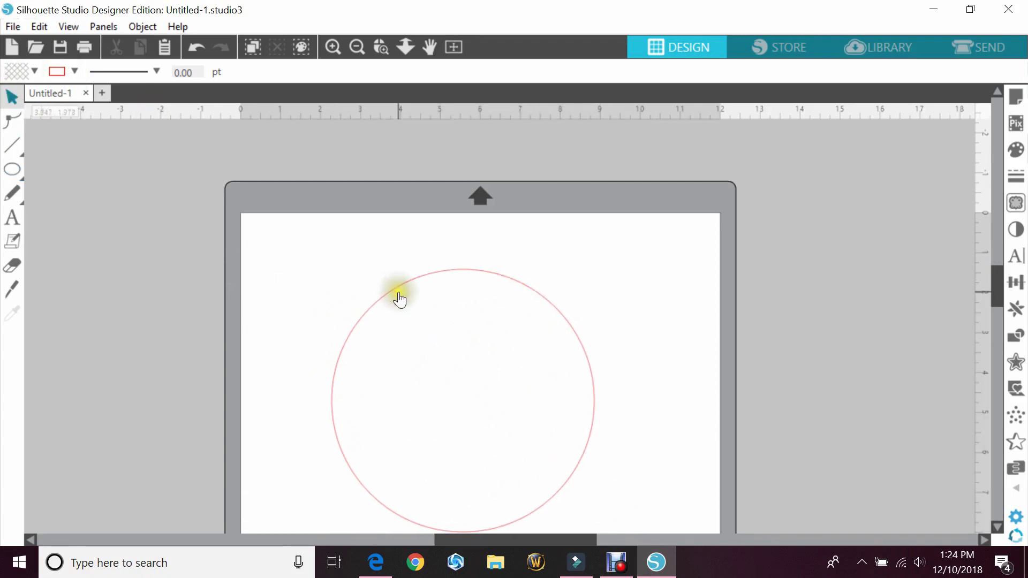
drag(396, 294, 342, 257)
click(69, 195)
- Add 'HAPPY BIRTHDAY' in the Tall Dark And Handsome font to the right of the circle
click(14, 214)
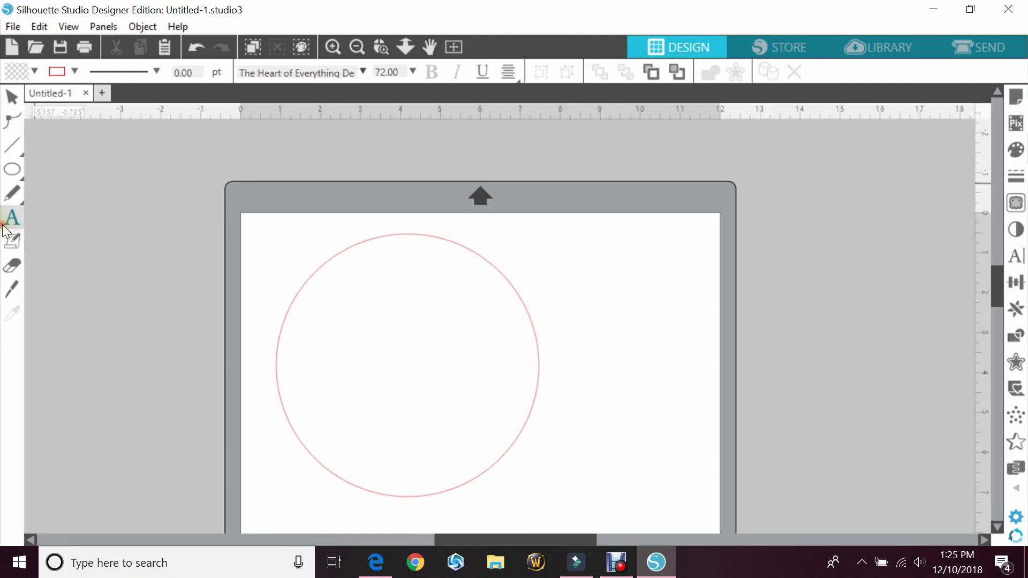
click(1016, 256)
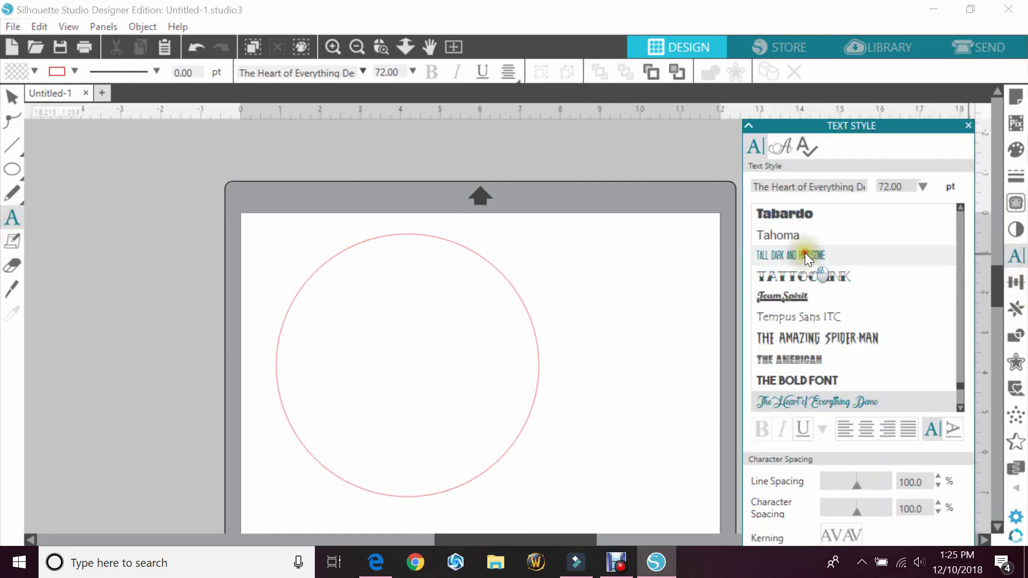
click(805, 255)
click(536, 274)
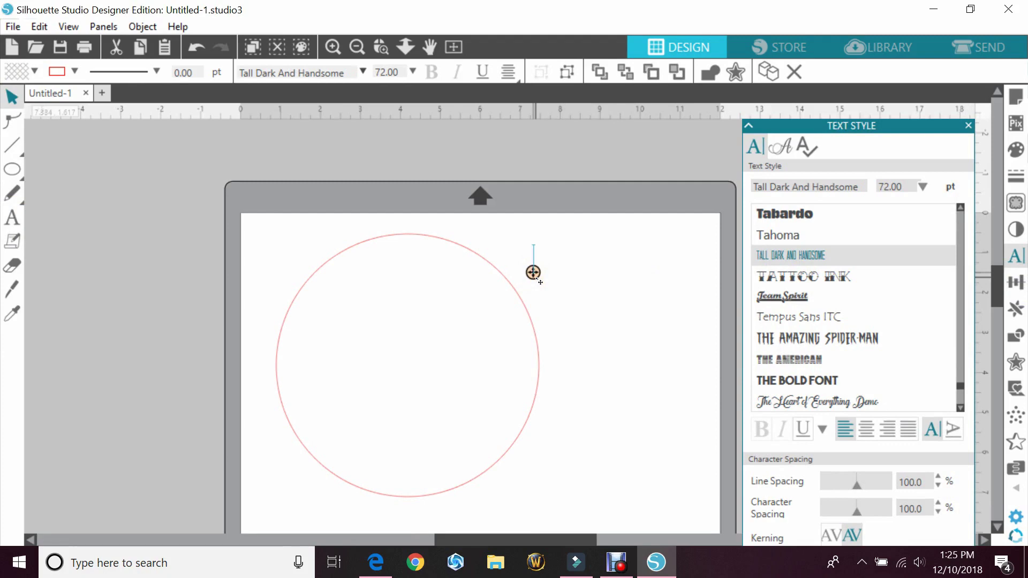
text(HAPPY BIR)
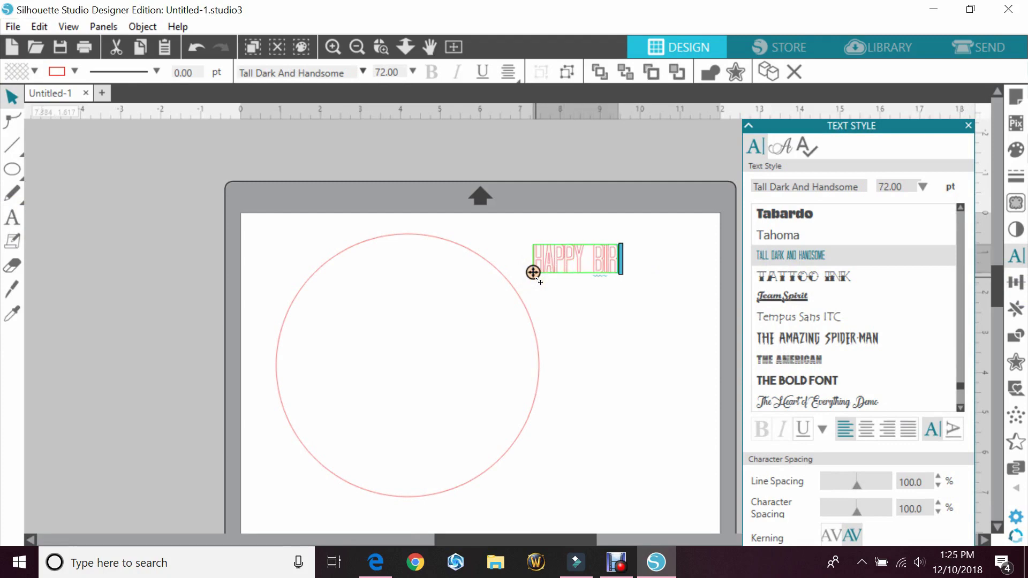
text(THDAY)
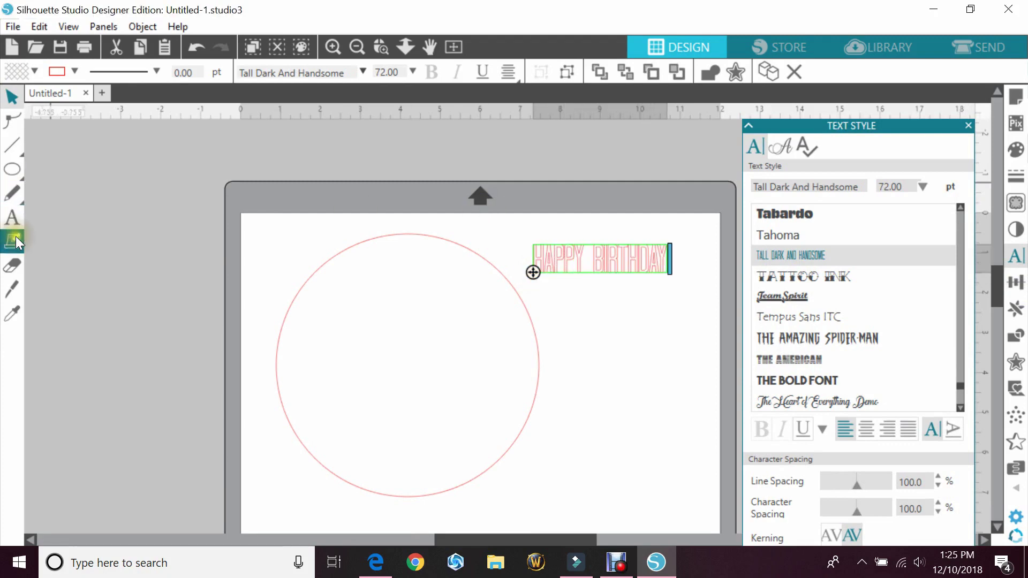
click(84, 236)
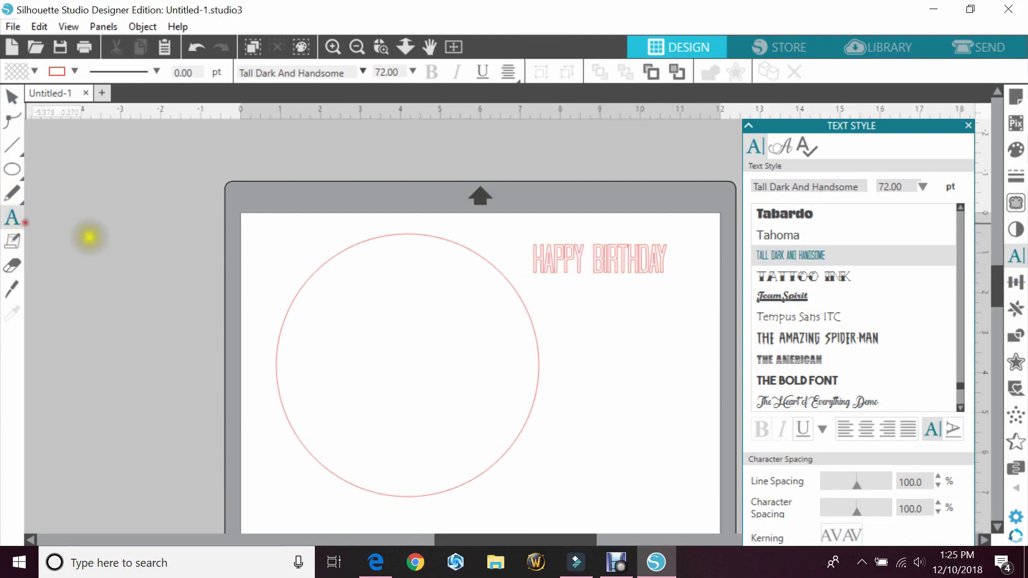
- Start a second text below it in The Heart of Everything Demo font, typing 'Happy Ne...'
click(883, 401)
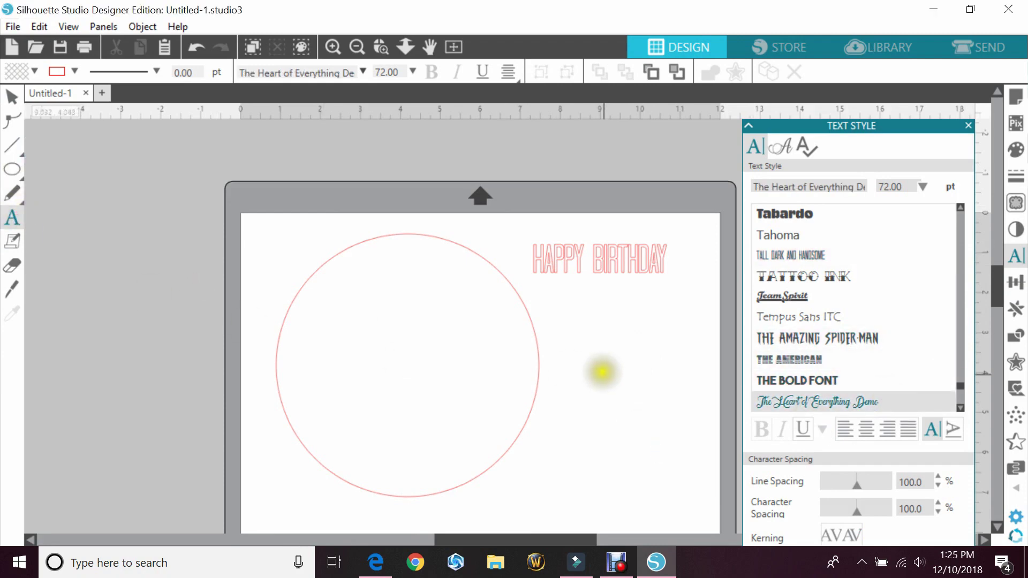
click(579, 351)
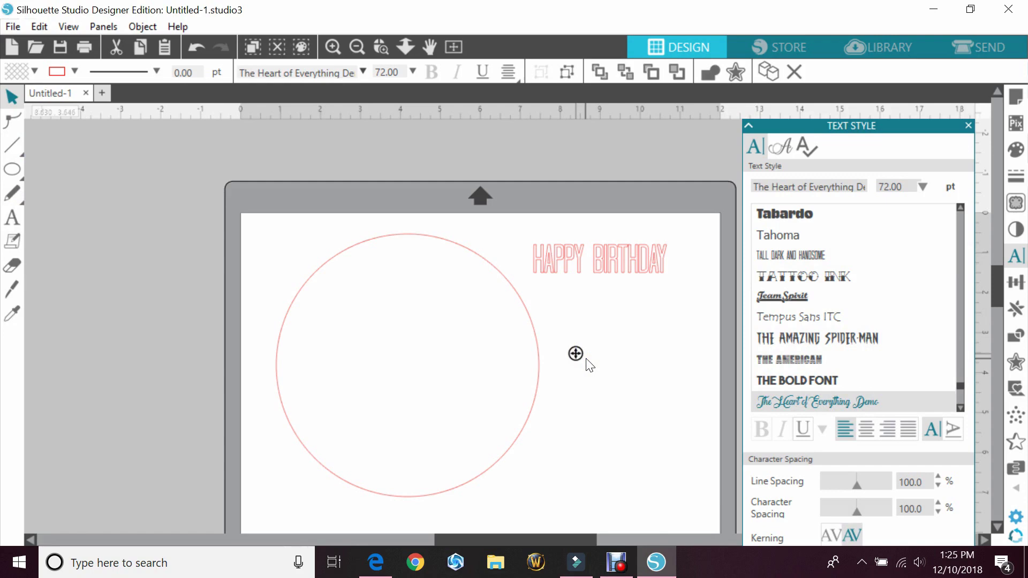
text(Happy Ne)
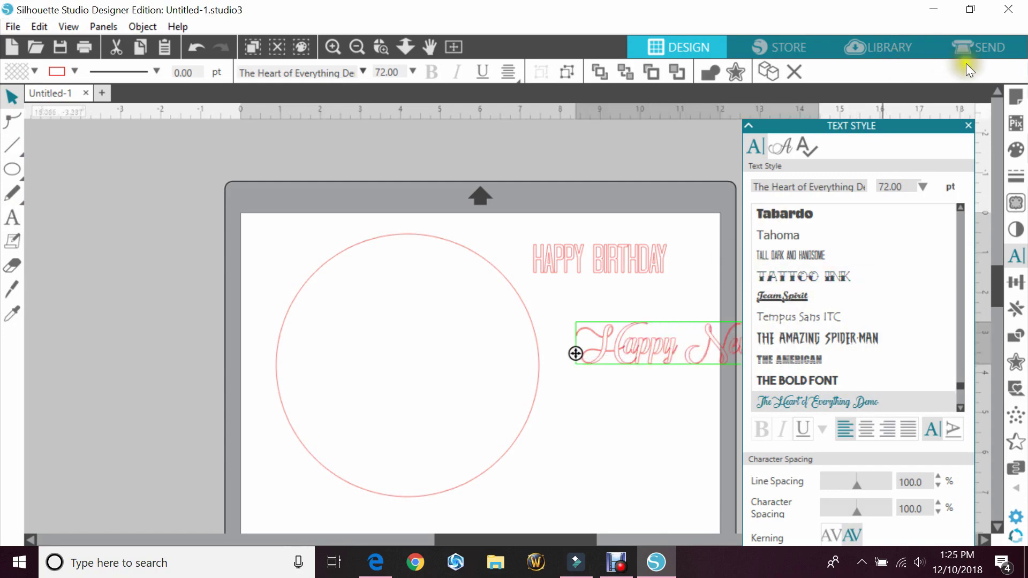
click(968, 125)
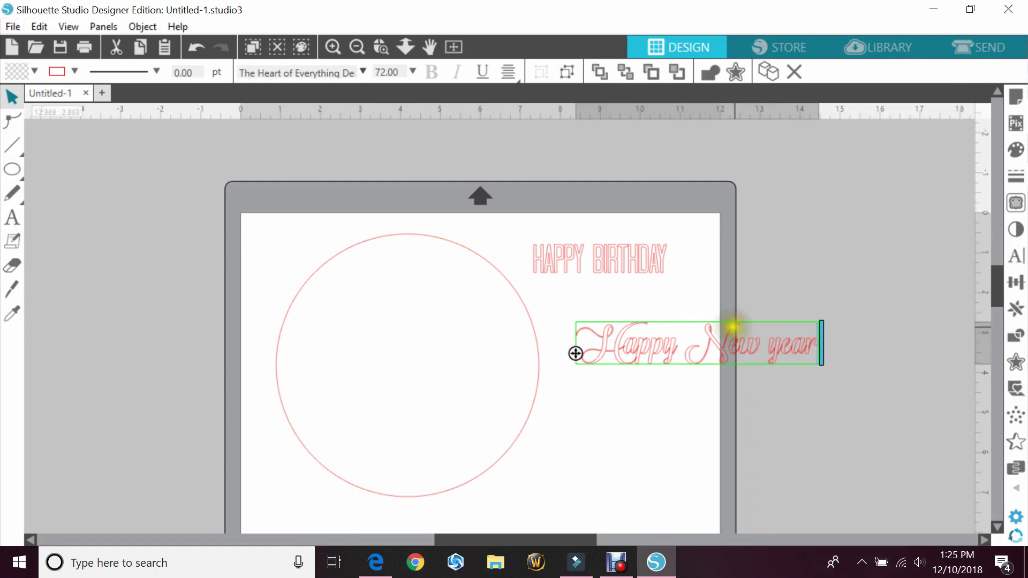
key(BackSpace)
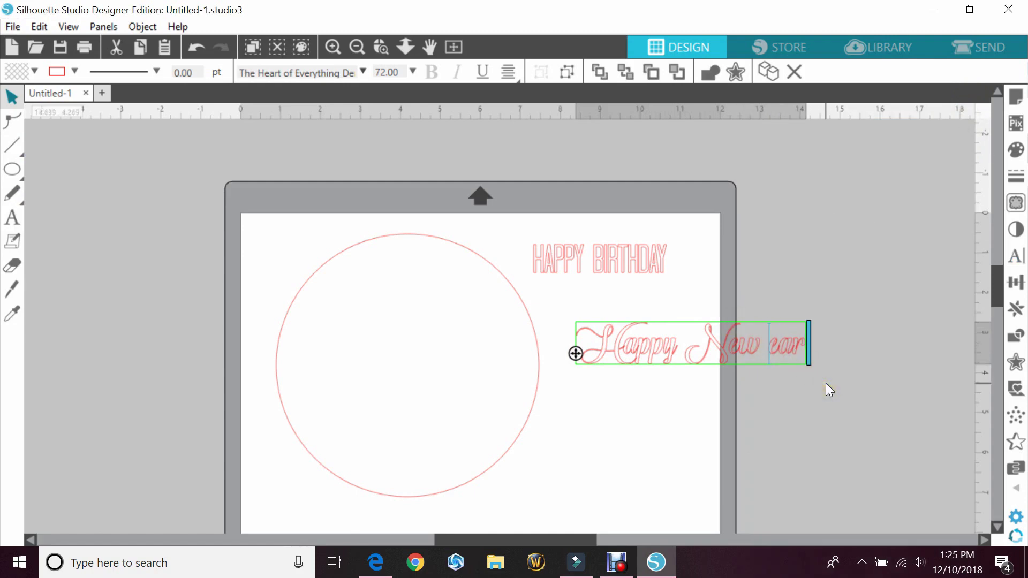
- Finish 'Happy New Year' with a capital Y and fill both texts black
text(Y)
drag(602, 142, 753, 475)
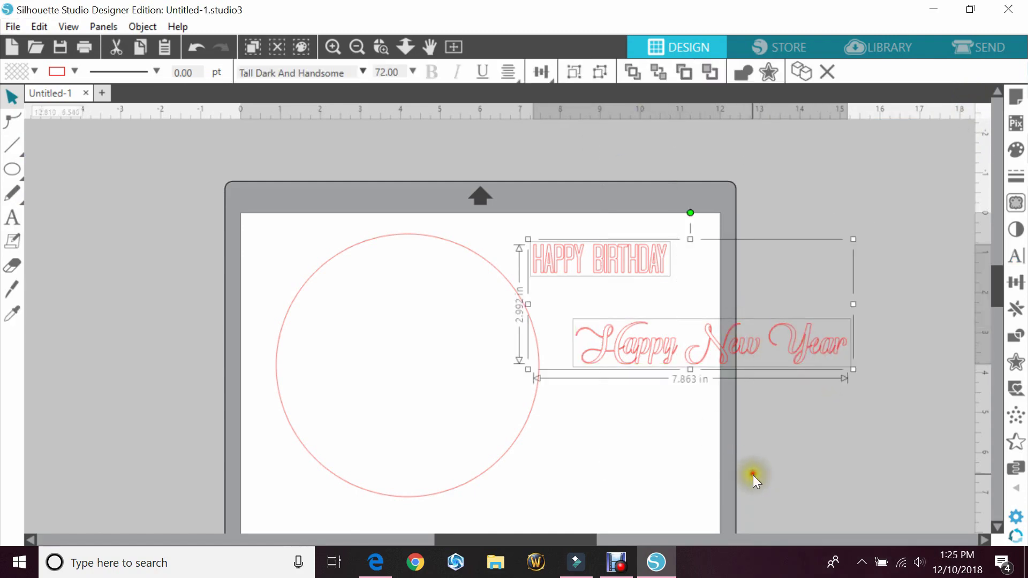
click(33, 68)
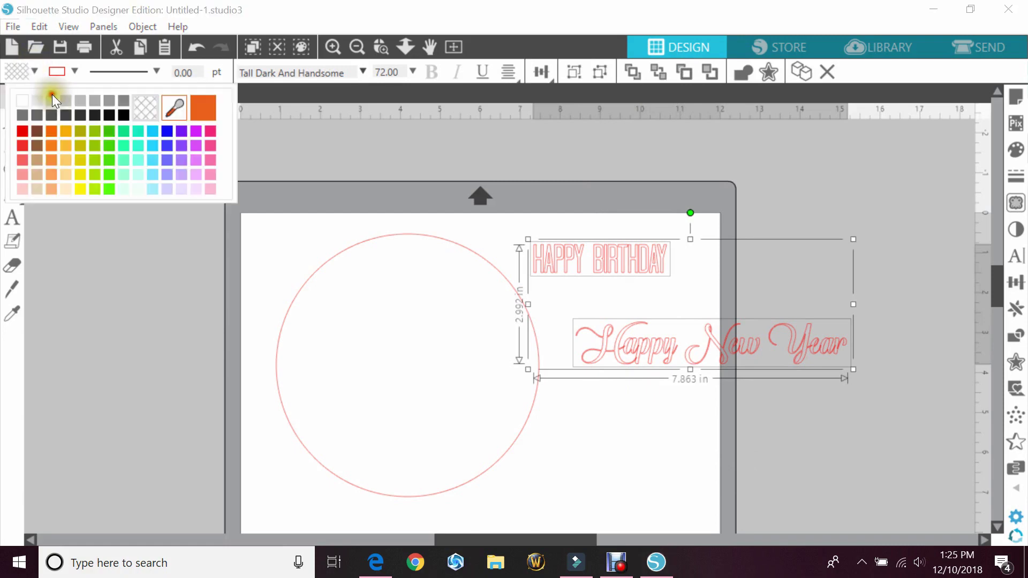
click(118, 112)
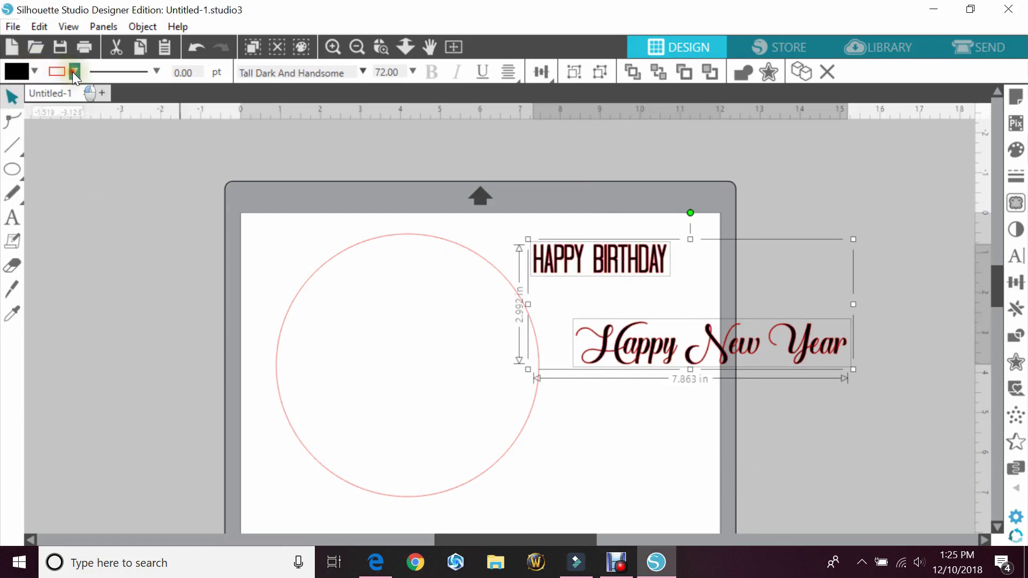
click(74, 71)
click(245, 278)
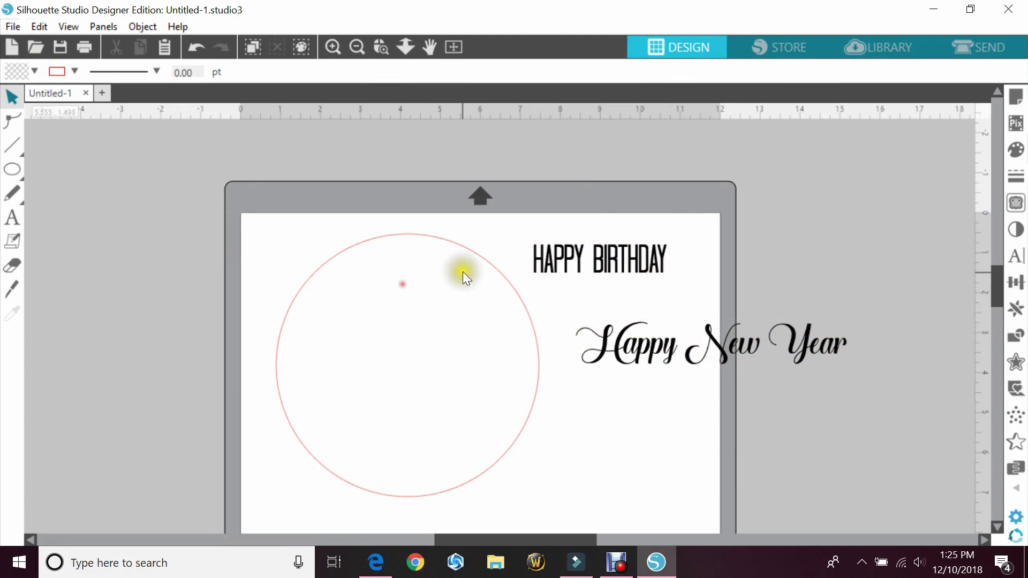
- Enlarge HAPPY BIRTHDAY to 143.67 pt and Happy New Year to 99.47 pt
click(609, 262)
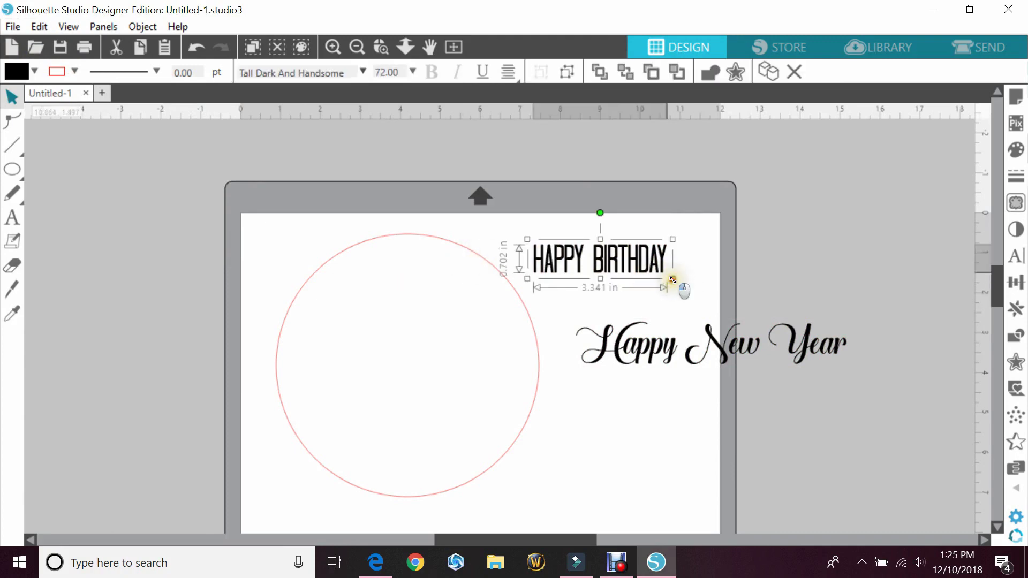
drag(672, 279, 808, 294)
click(803, 359)
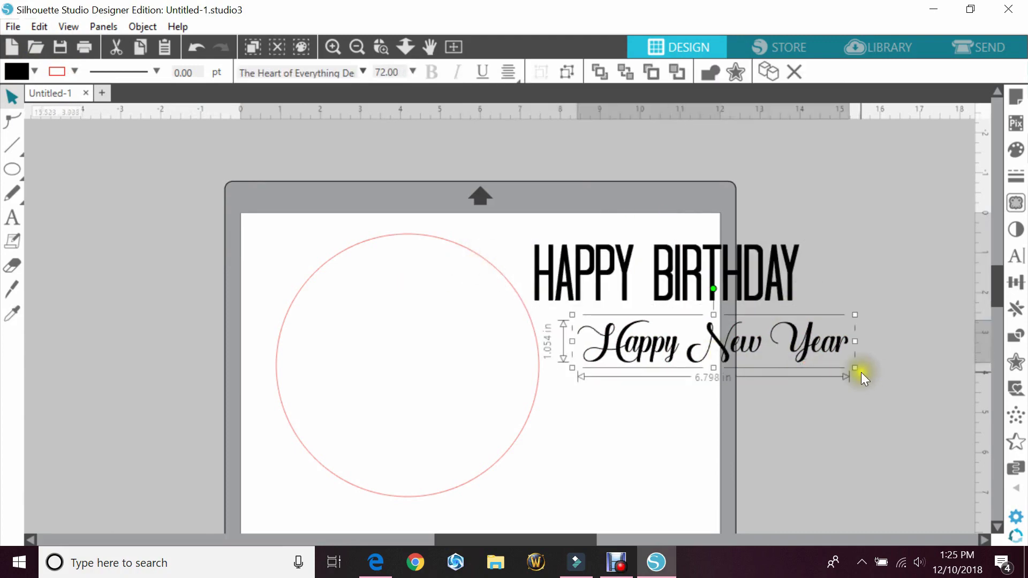
drag(855, 367, 955, 383)
click(195, 230)
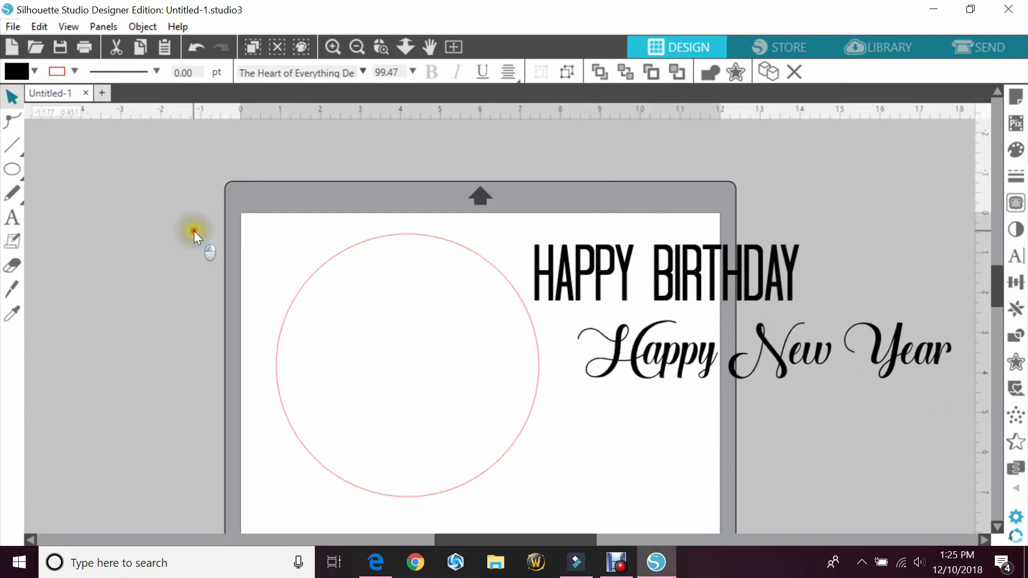
- Copy and paste the circle, parking the duplicate off the mat to the left
click(433, 355)
right_click(432, 352)
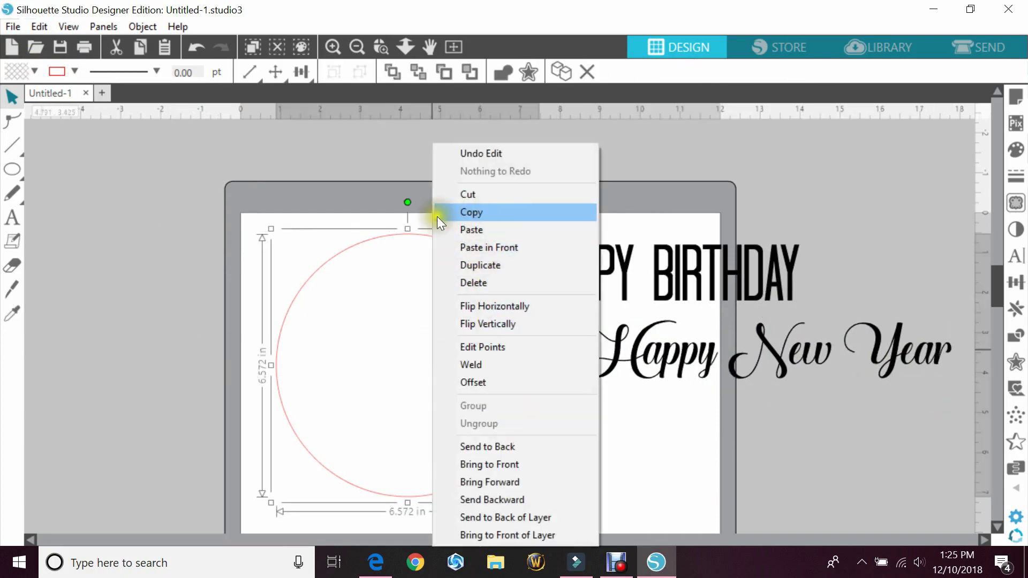
click(450, 212)
click(291, 216)
right_click(66, 234)
click(91, 305)
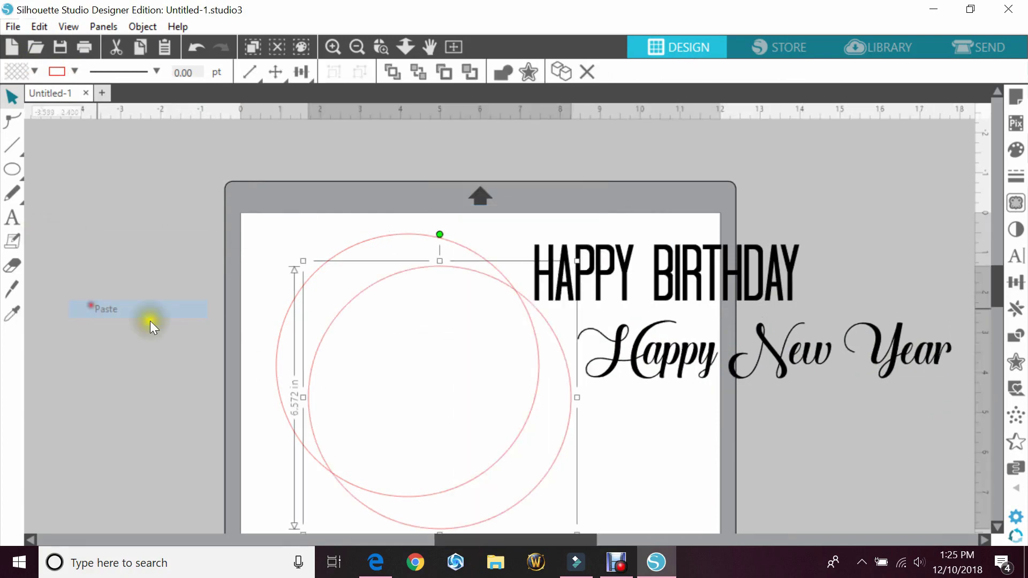
drag(355, 319, 36, 269)
- Centre HAPPY BIRTHDAY above the circle, Happy New Year to the right, and zoom in on them
drag(582, 276, 361, 215)
drag(455, 271, 517, 351)
drag(851, 343, 929, 283)
click(538, 214)
drag(538, 214, 541, 253)
click(542, 253)
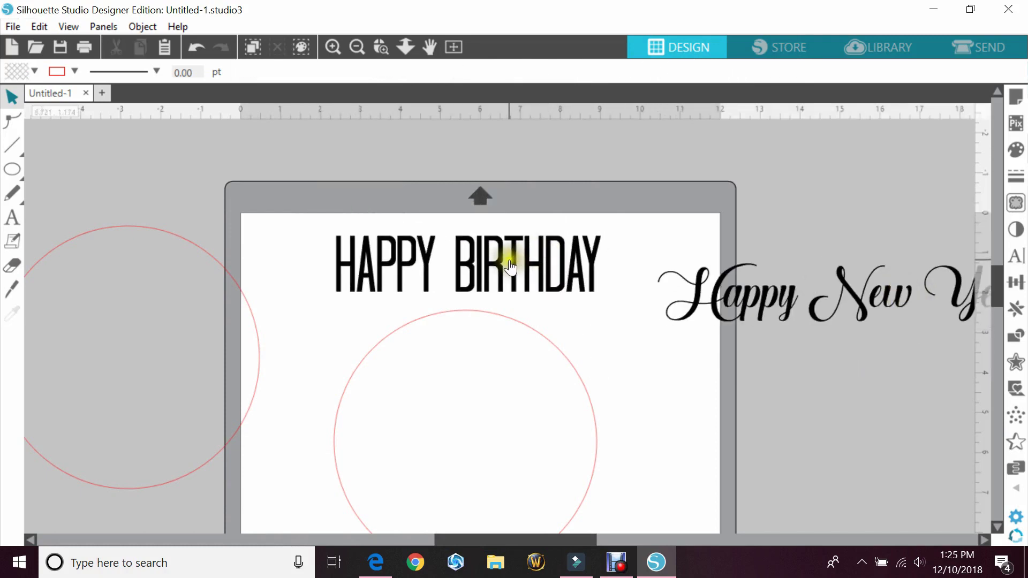
click(376, 47)
drag(288, 214, 648, 478)
- Try attaching HAPPY BIRTHDAY to the circle's edge, then release it so it sits straight above
click(455, 169)
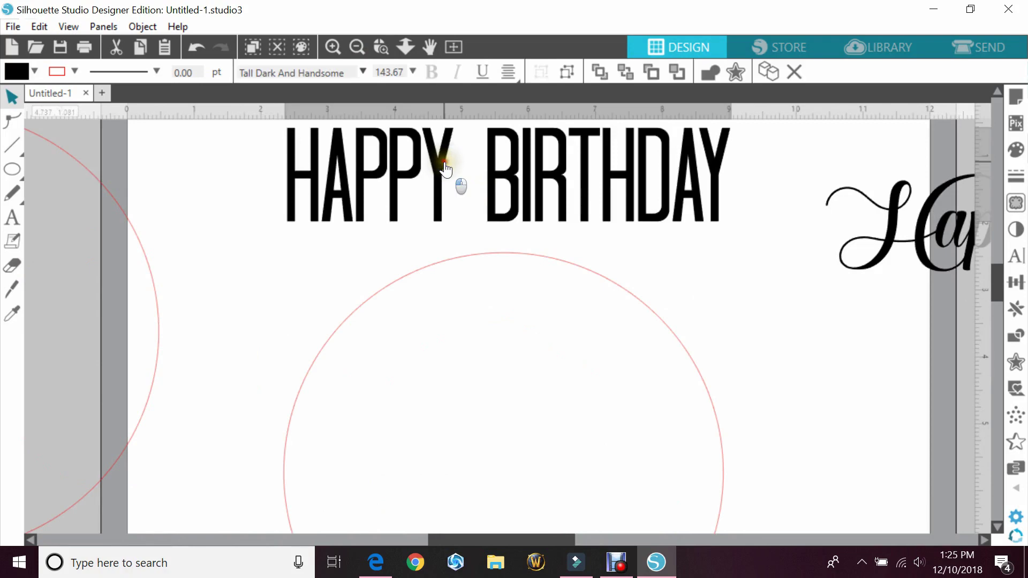
click(622, 220)
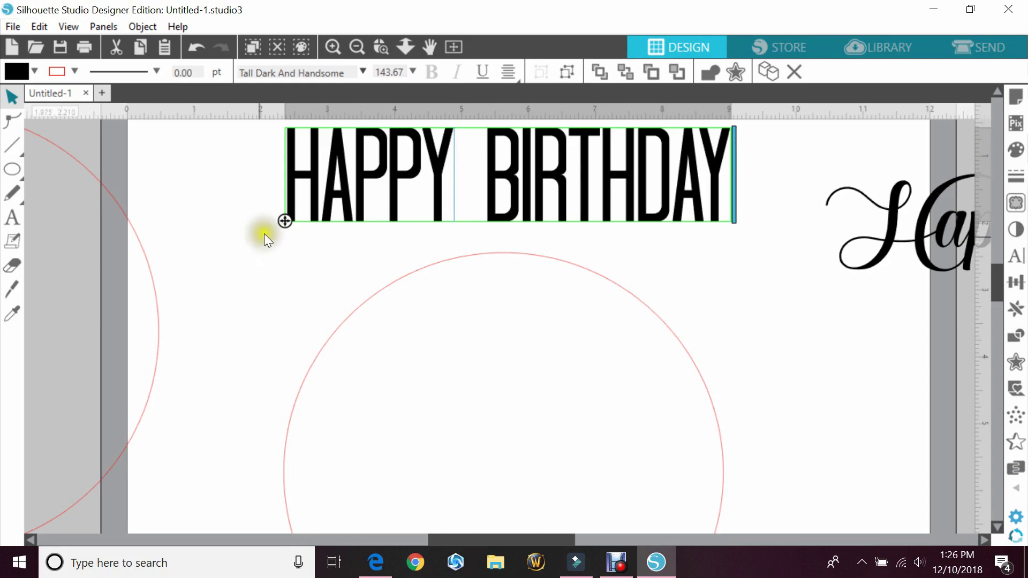
drag(285, 221, 326, 341)
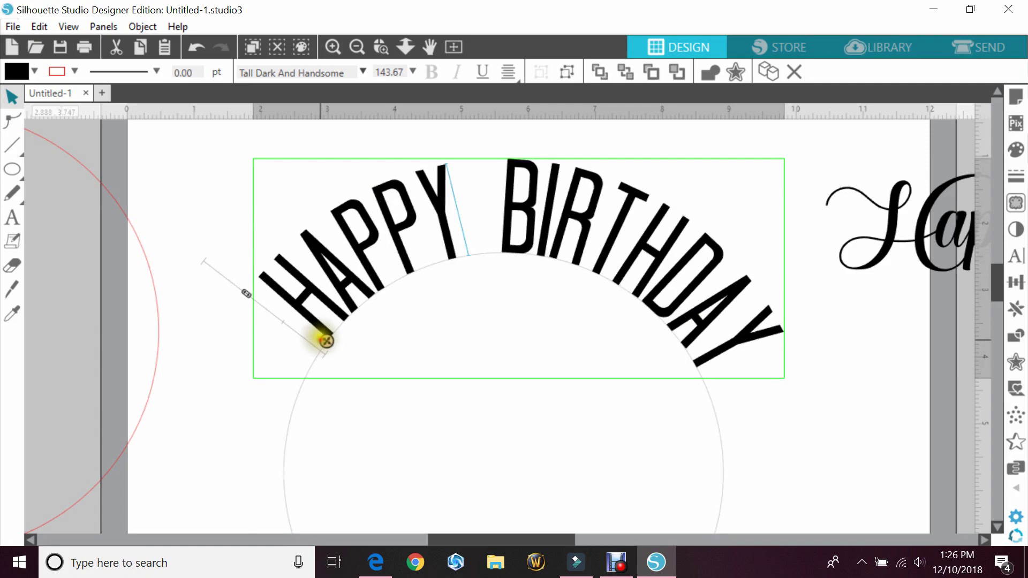
click(322, 345)
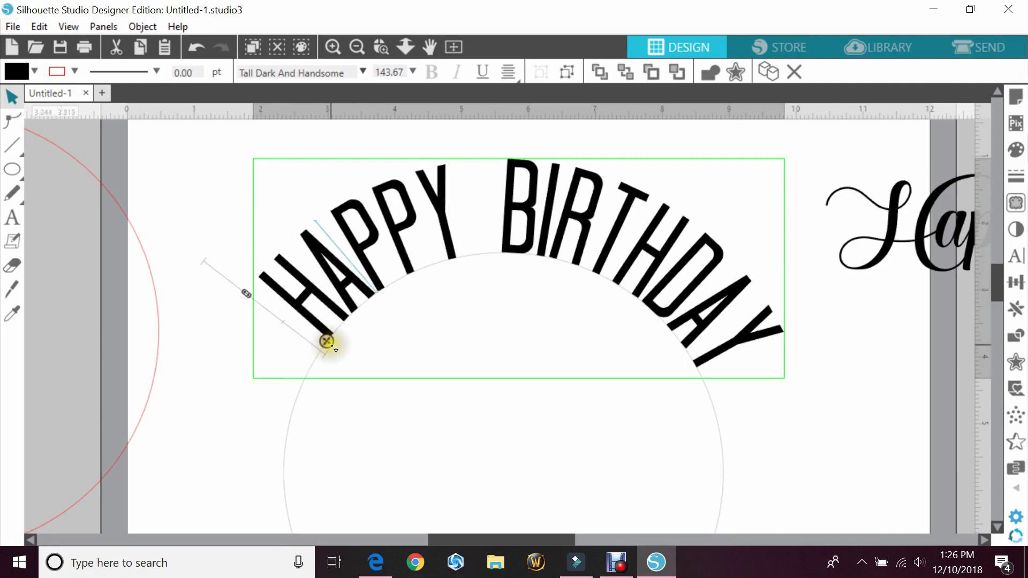
drag(327, 341, 305, 230)
- Drop HAPPY BIRTHDAY onto the circle and drag its path handle to spread it over the top arc
click(379, 255)
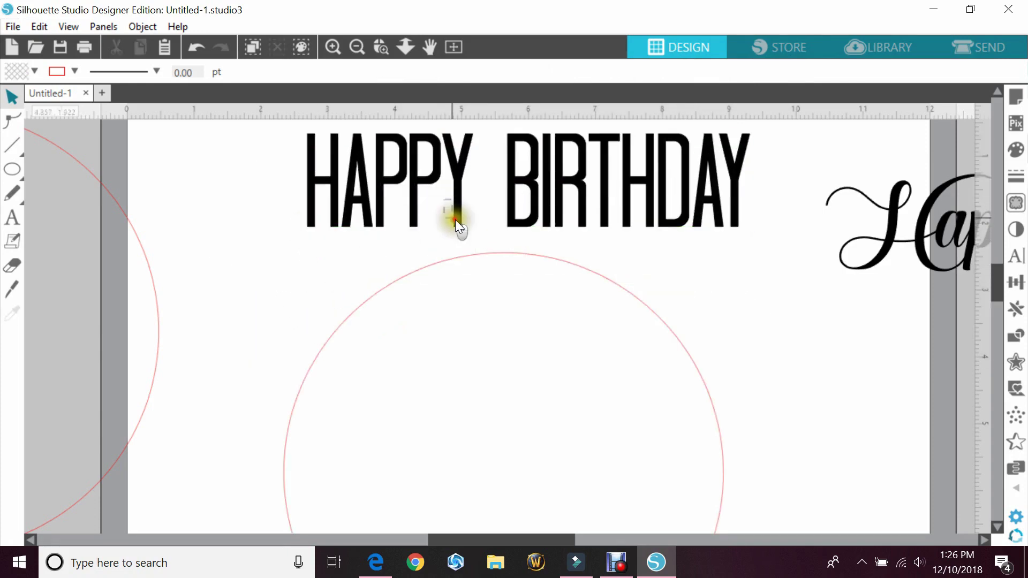
drag(455, 219, 523, 408)
double_click(368, 405)
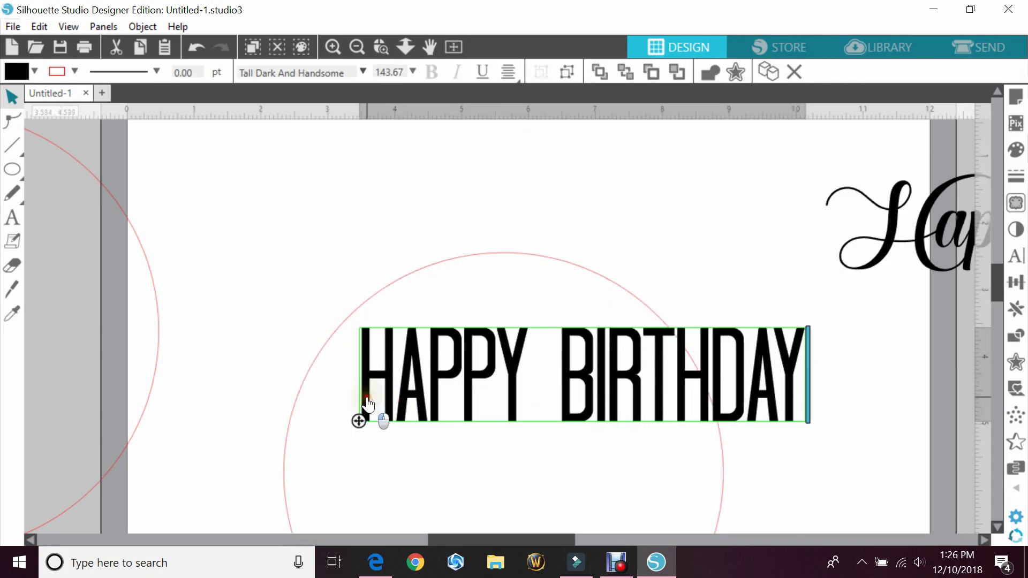
drag(359, 421, 312, 335)
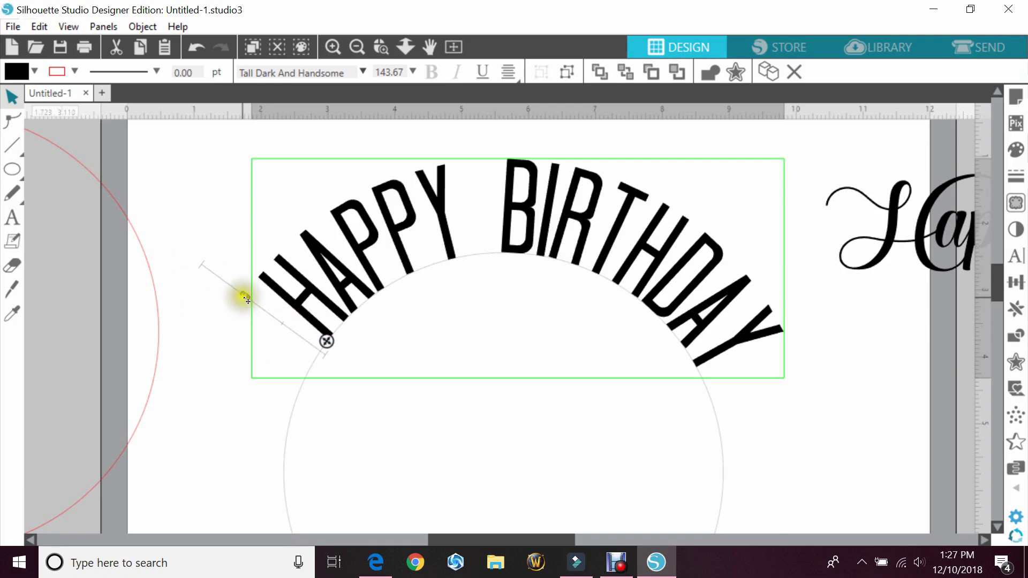
drag(243, 298, 303, 382)
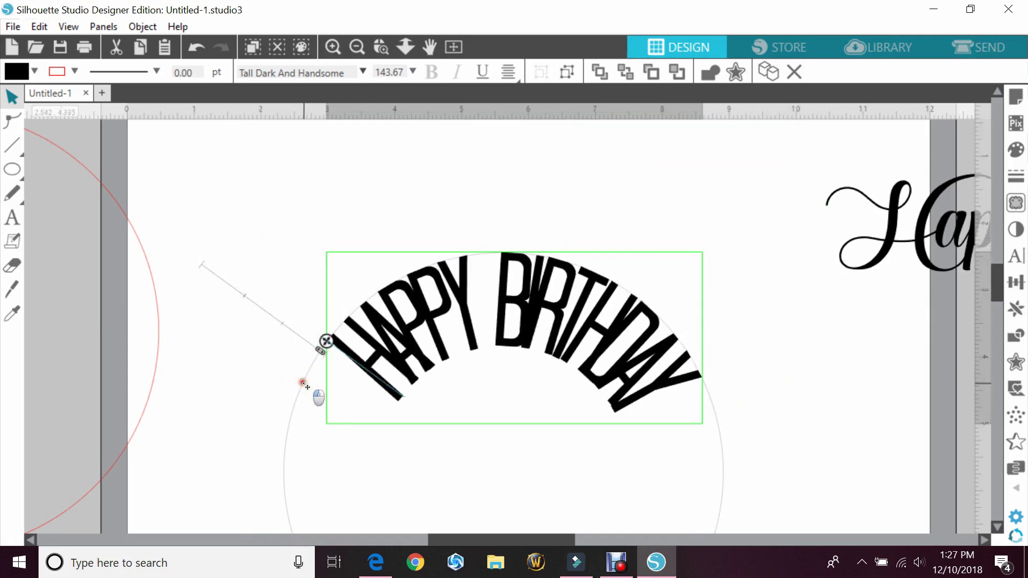
drag(303, 384, 259, 302)
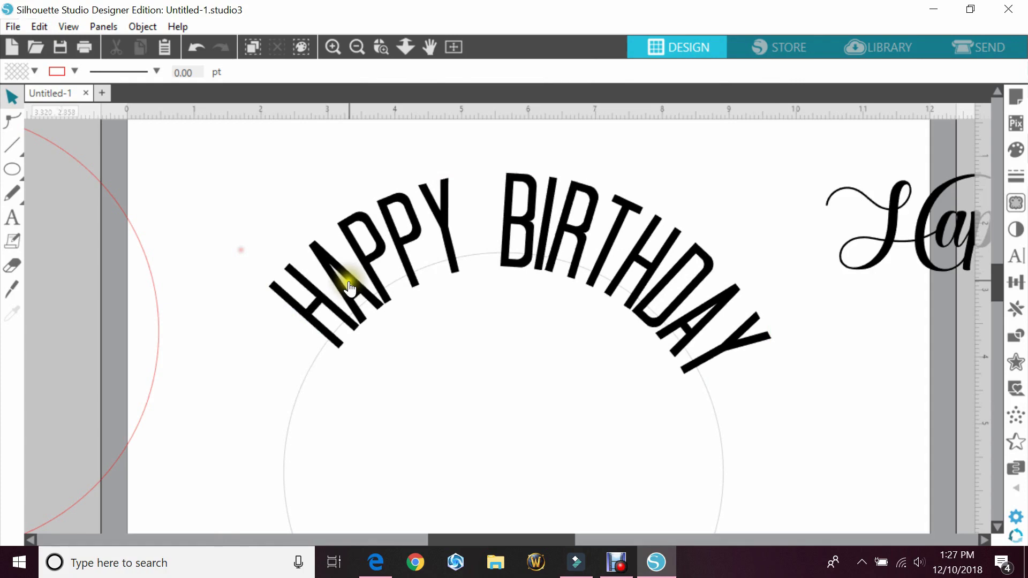
- Raise HAPPY BIRTHDAY's character spacing to 125% and curve it back onto the circle
drag(345, 280, 255, 216)
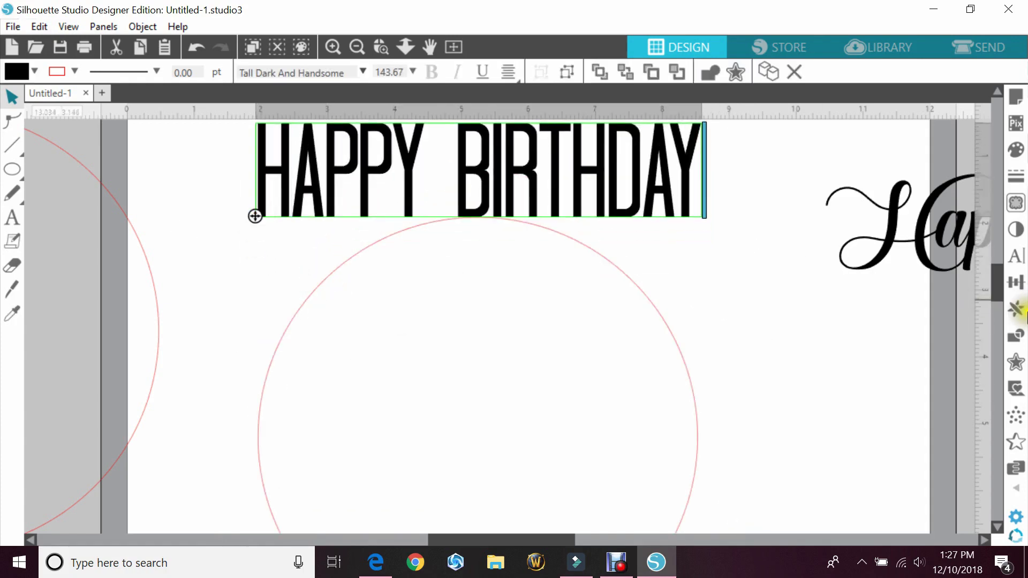
click(1015, 256)
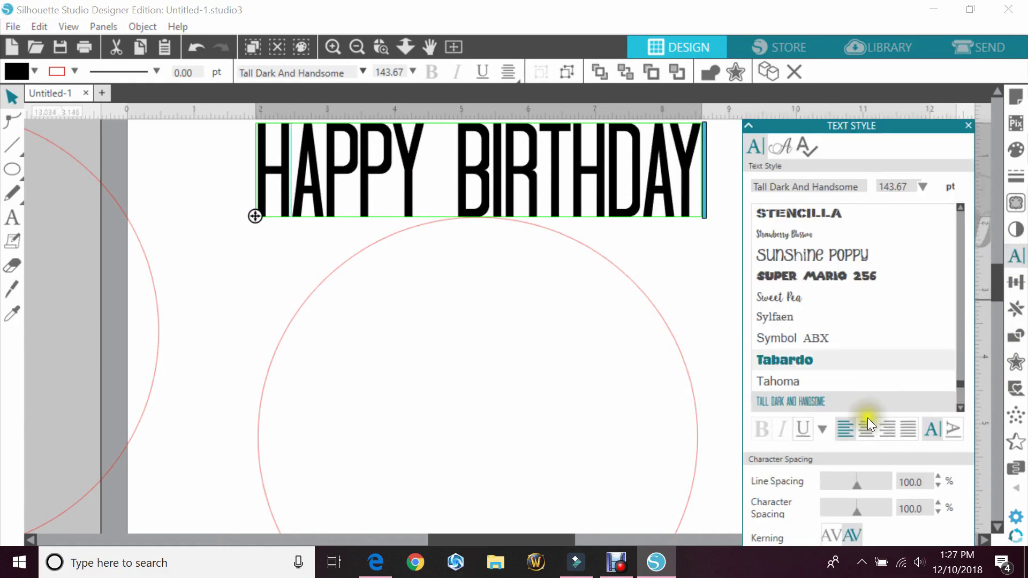
click(938, 503)
click(939, 503)
click(938, 503)
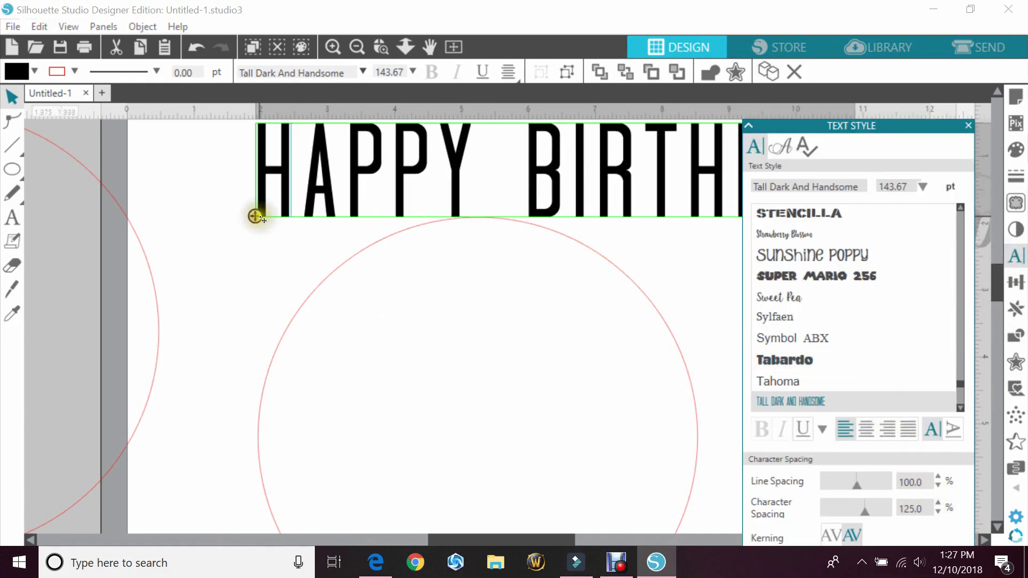
drag(256, 216, 245, 390)
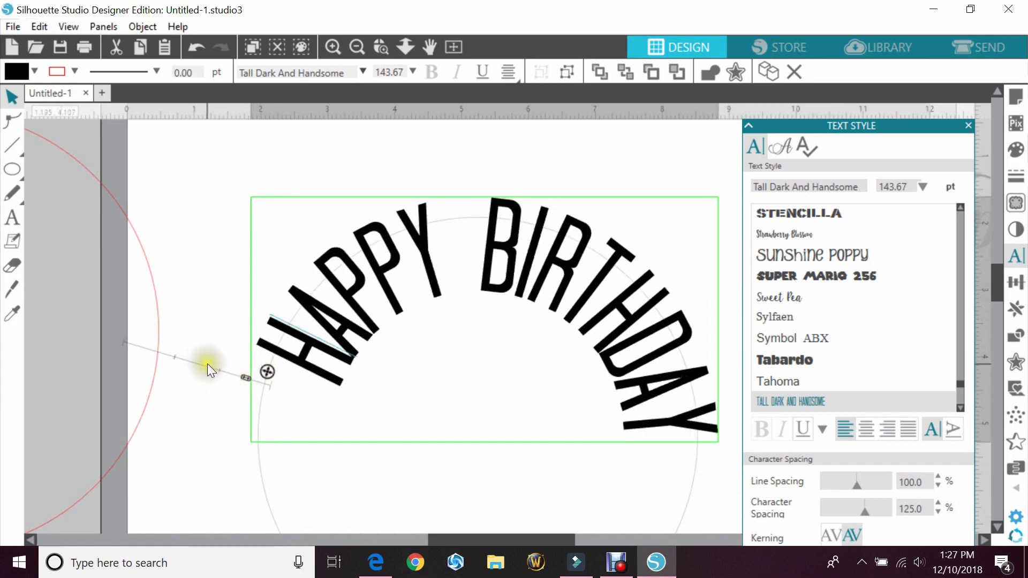
click(969, 127)
- Nudge the arched text, convert it to paths, and select the guide circle underneath
click(379, 153)
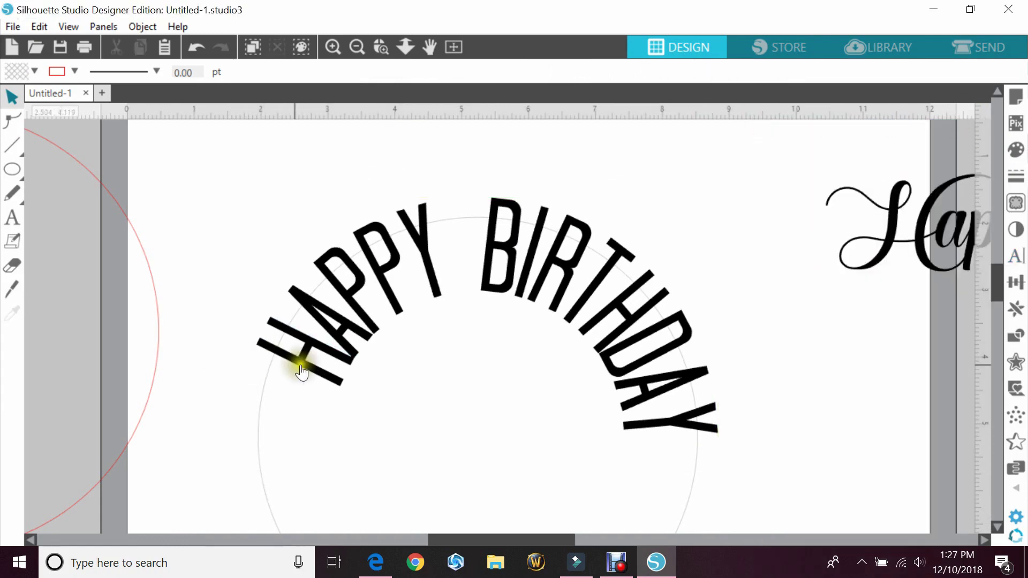
drag(302, 372, 294, 380)
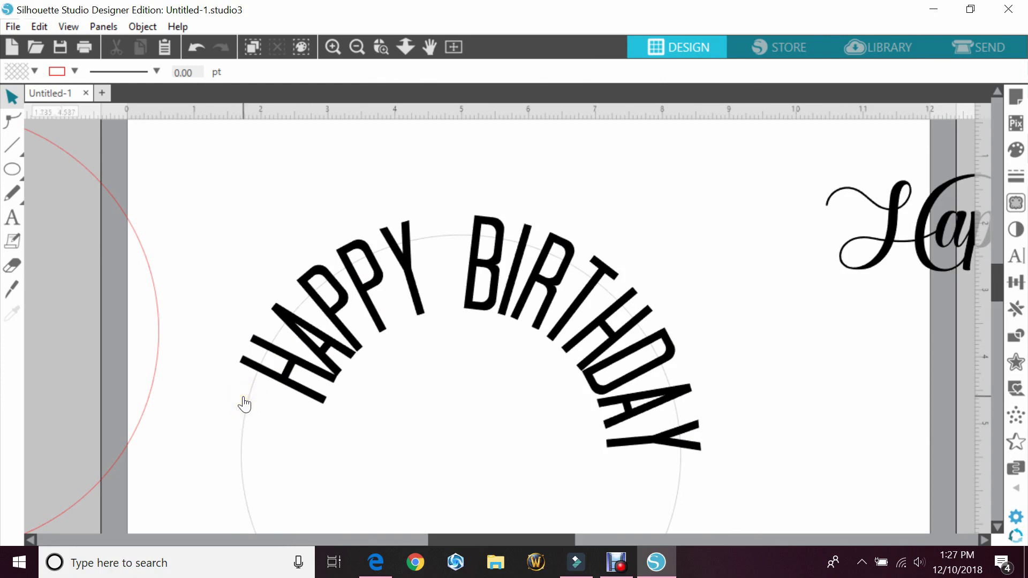
click(320, 347)
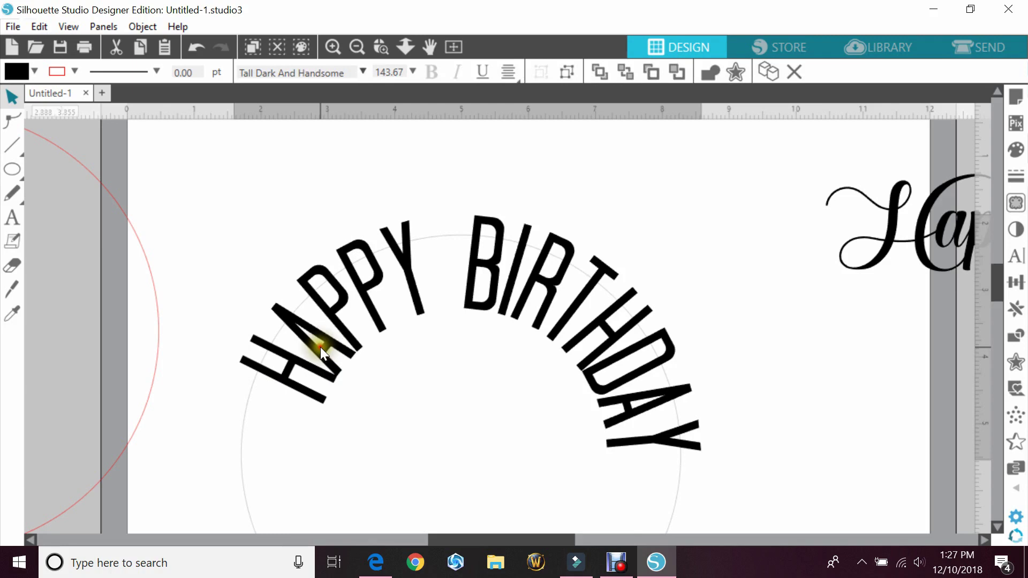
right_click(320, 347)
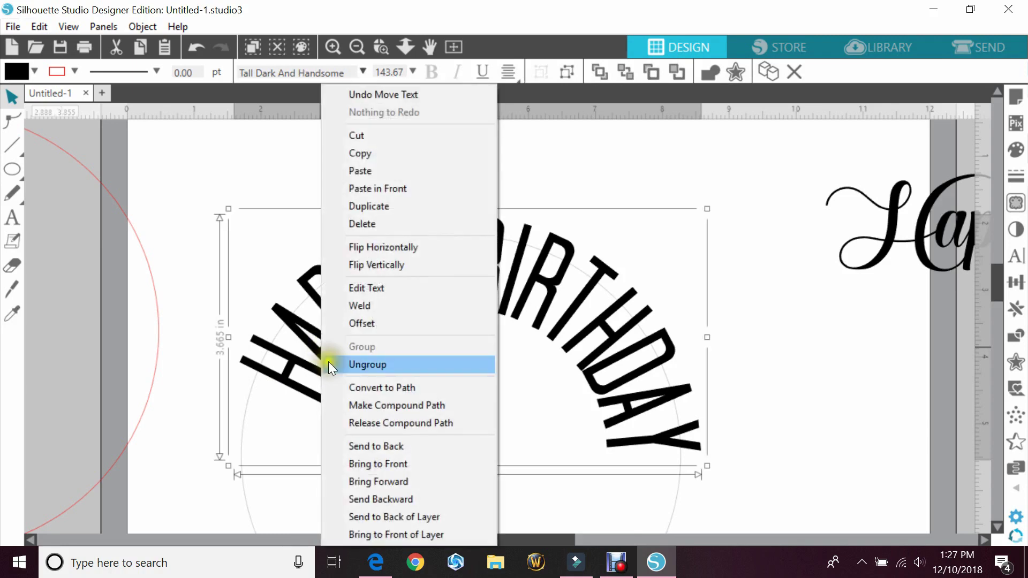
click(357, 388)
click(453, 377)
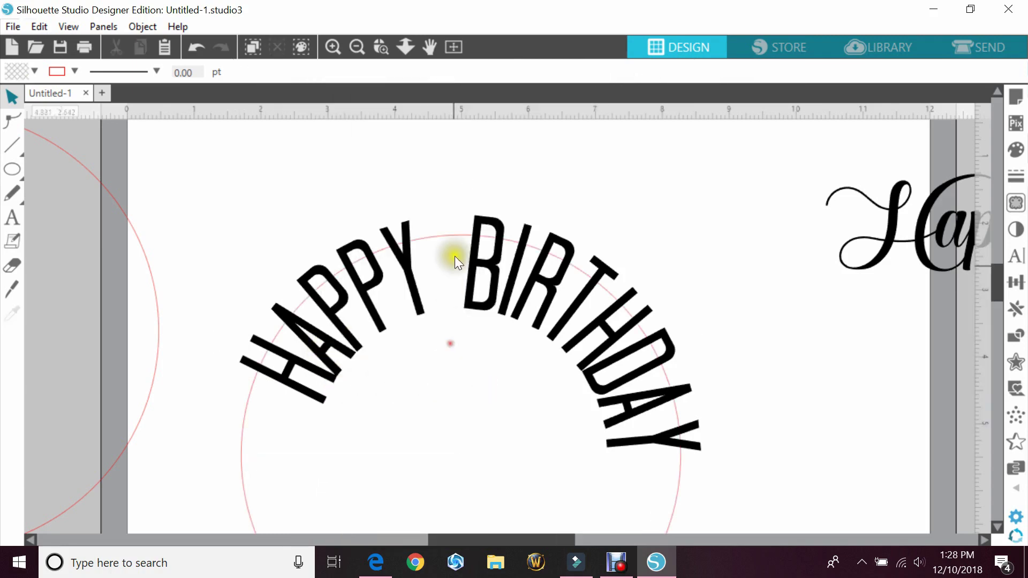
click(432, 238)
- Delete the guide circle, move the arched HAPPY BIRTHDAY aside, and bring the red circle onto the mat
key(Delete)
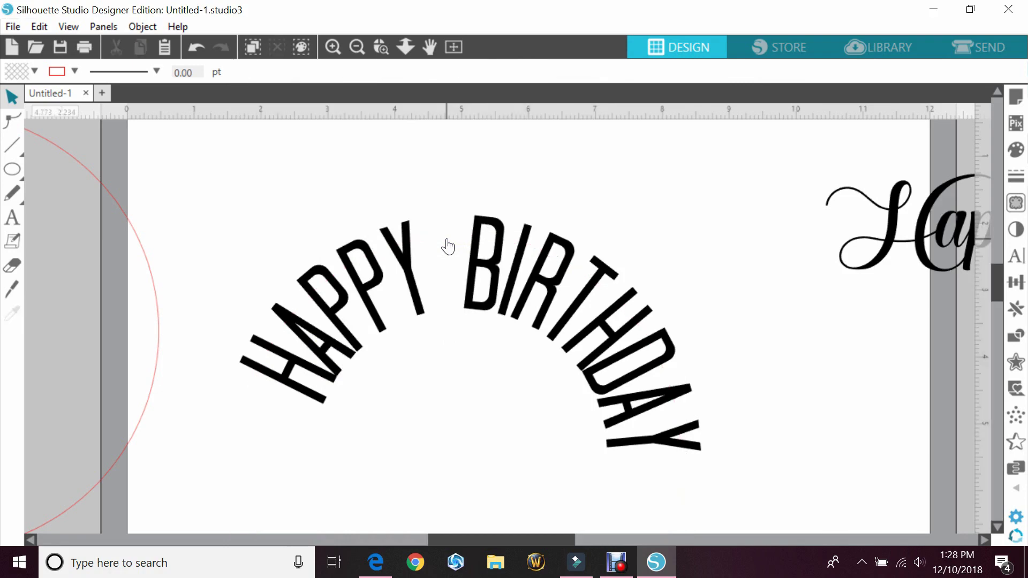
drag(645, 317, 489, 137)
click(163, 389)
drag(162, 390, 914, 488)
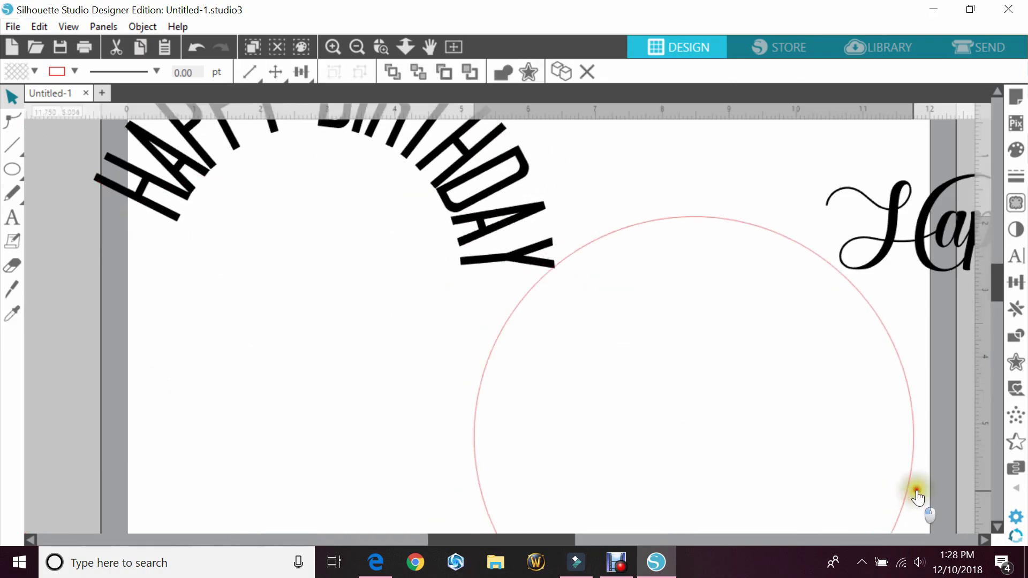
drag(459, 172, 232, 205)
drag(569, 237, 481, 145)
click(867, 342)
- Position script Happy New Year across the top of the red circle and select it
drag(1000, 229, 459, 322)
drag(223, 177, 59, 193)
click(248, 310)
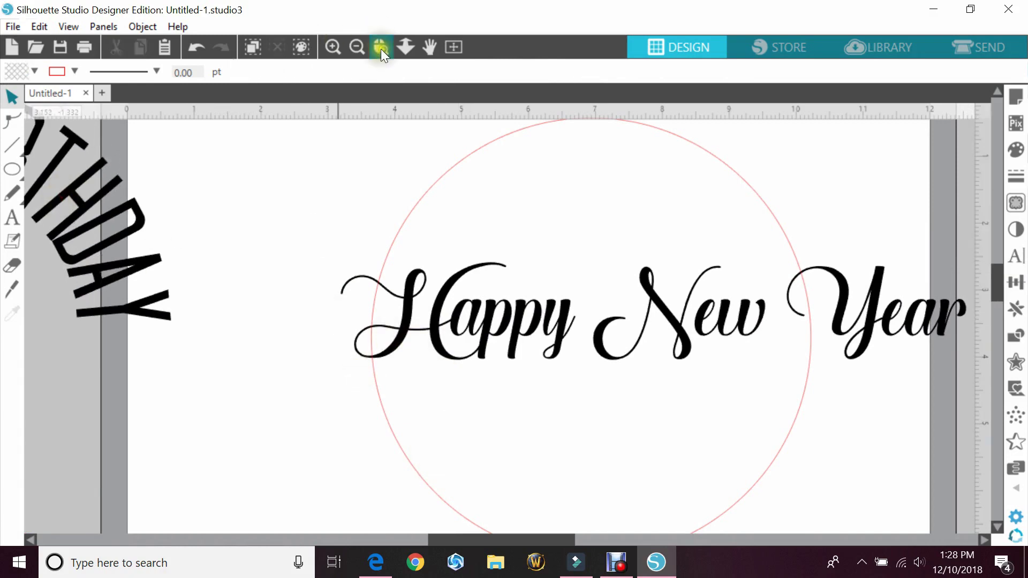
click(357, 47)
drag(608, 328, 562, 276)
click(593, 427)
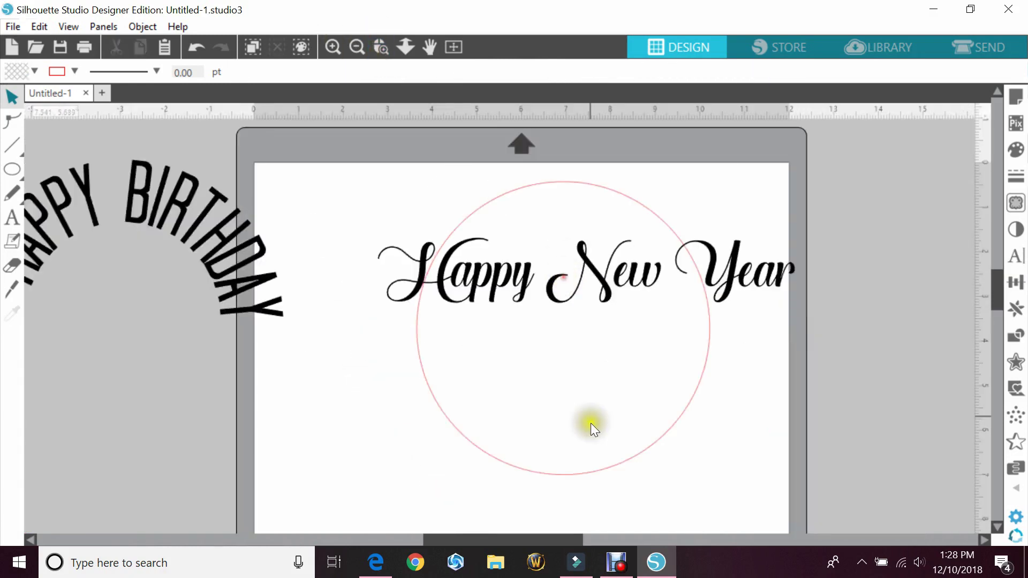
drag(589, 475, 587, 519)
mouse_move(567, 287)
mouse_down()
mouse_move(574, 251)
mouse_move(568, 276)
mouse_up()
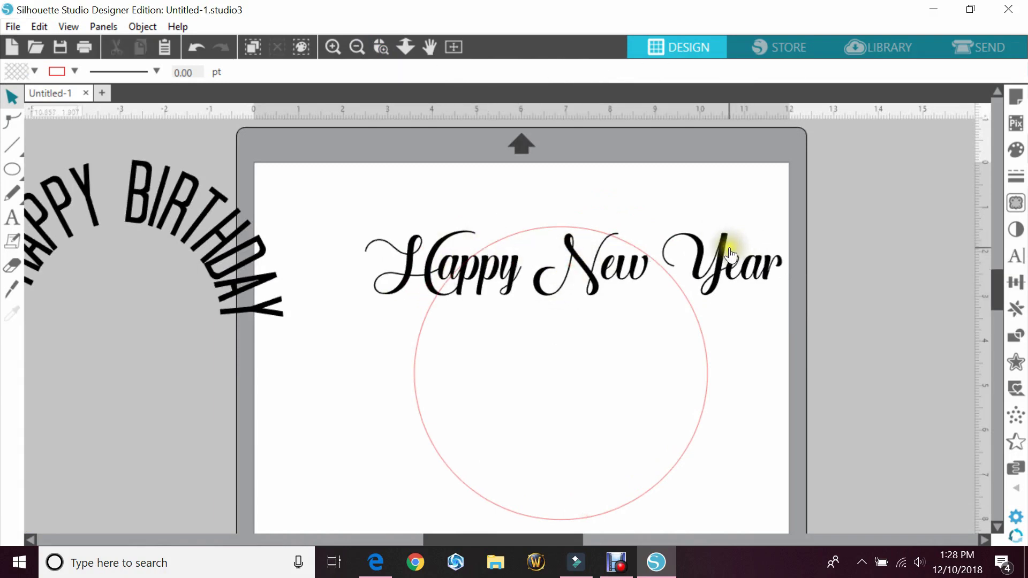
click(498, 237)
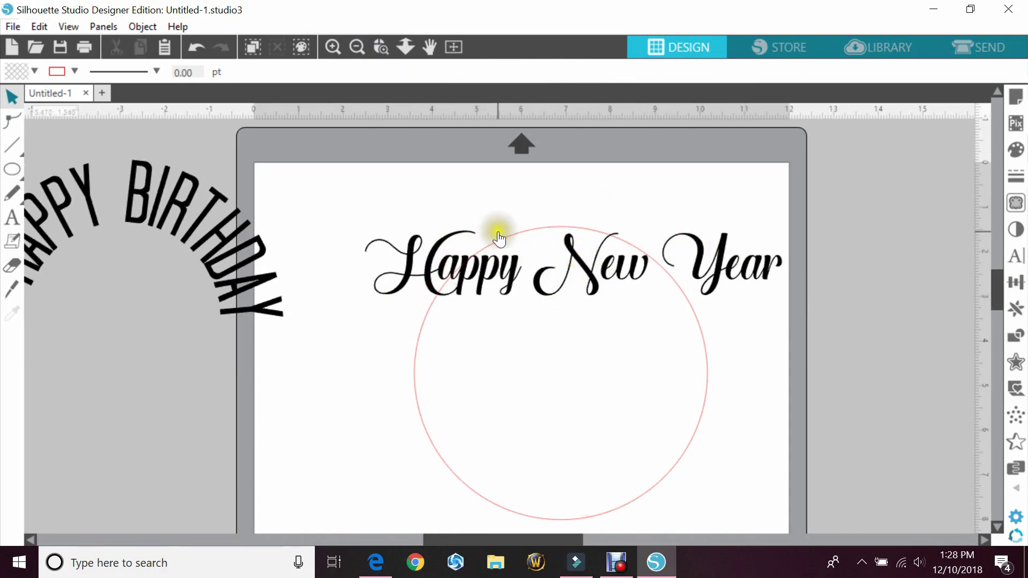
click(432, 243)
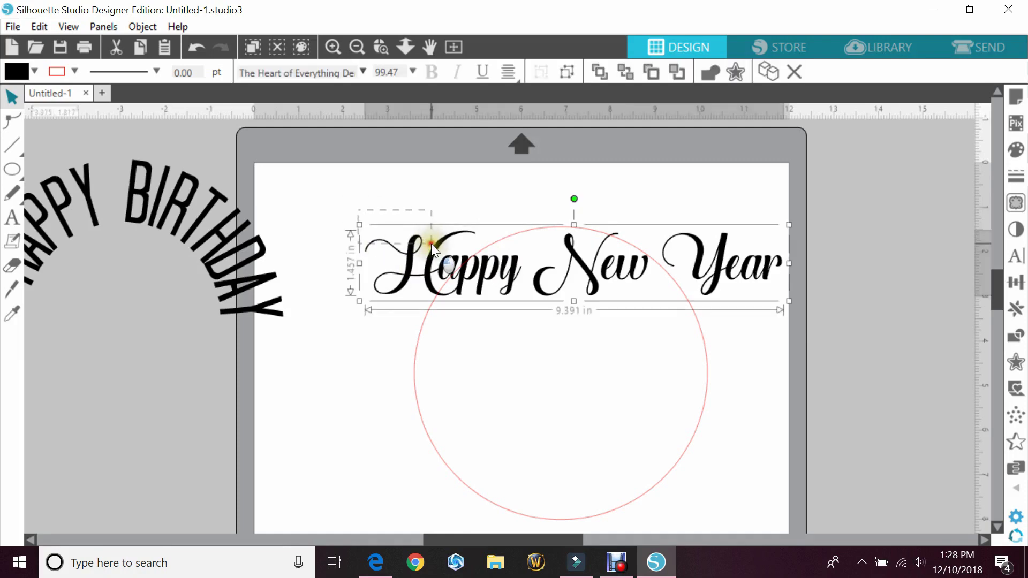
- Drag Happy New Year's path handle onto the circle so the script arches over its upper half
click(431, 271)
drag(362, 277, 411, 320)
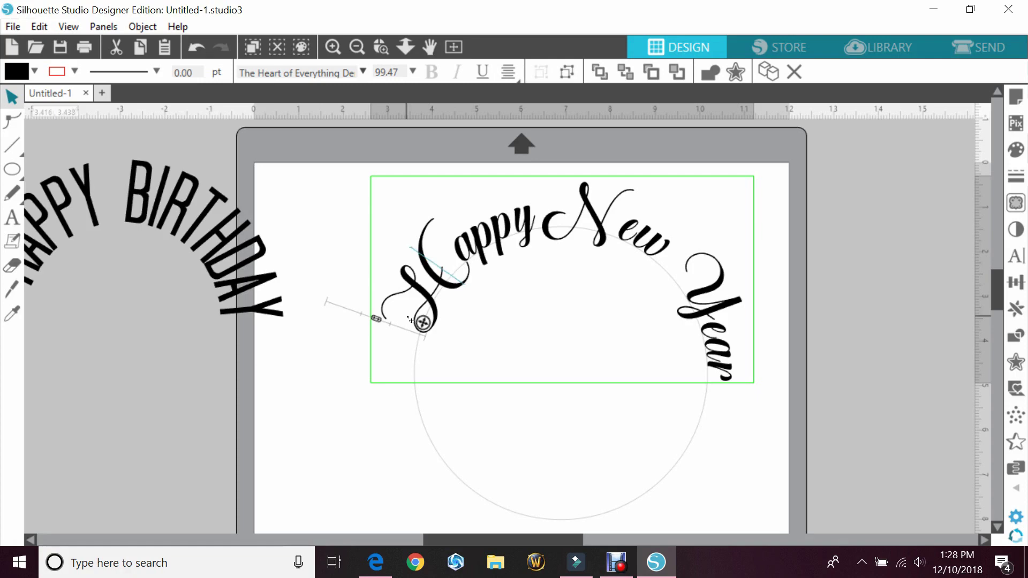
click(1016, 256)
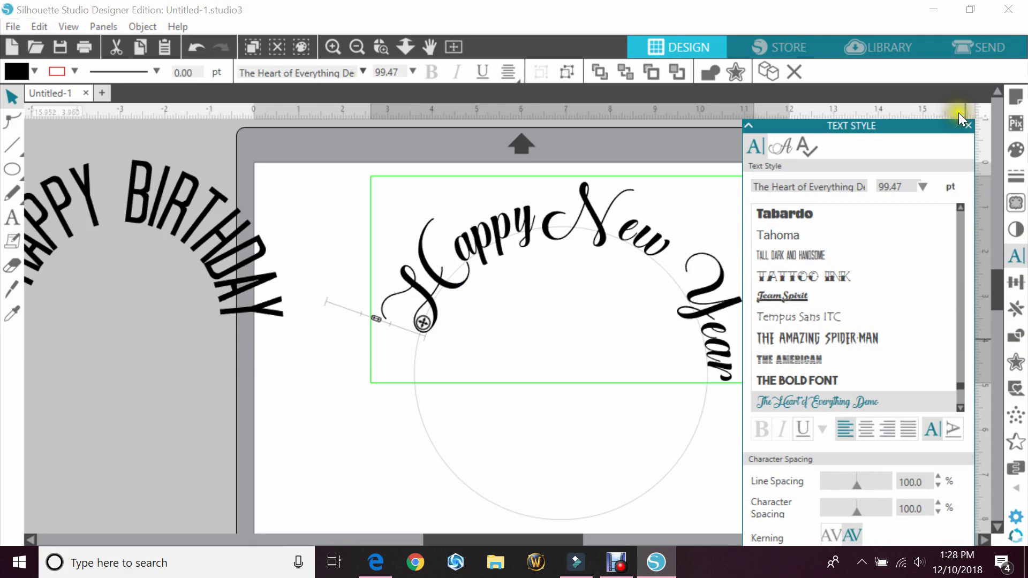
click(969, 127)
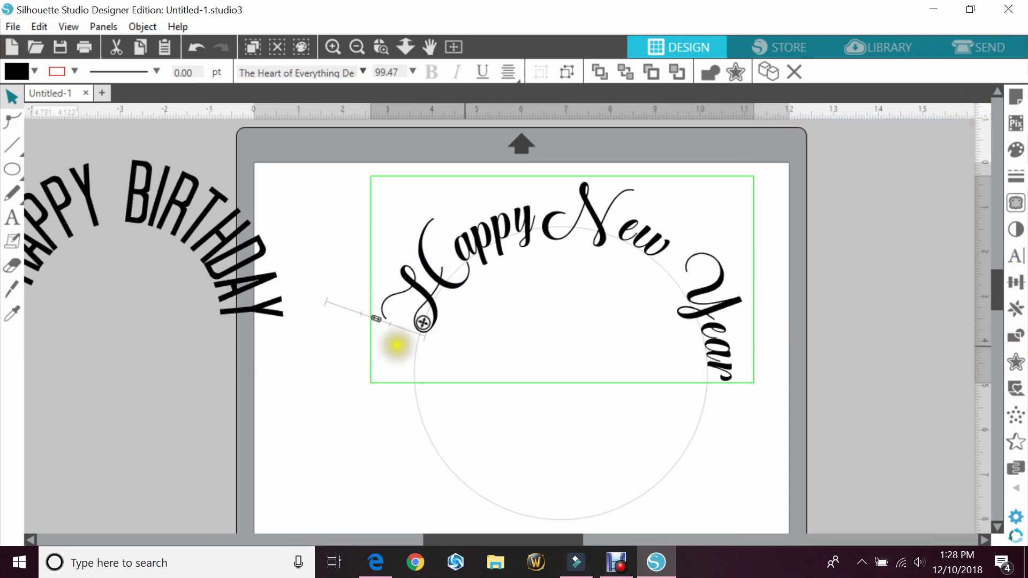
- Slide the script Happy New Year along the curve, zooming on the H swirl to fine-tune it
mouse_move(381, 325)
mouse_down()
mouse_move(425, 339)
mouse_move(357, 295)
mouse_move(405, 347)
mouse_move(381, 330)
mouse_up()
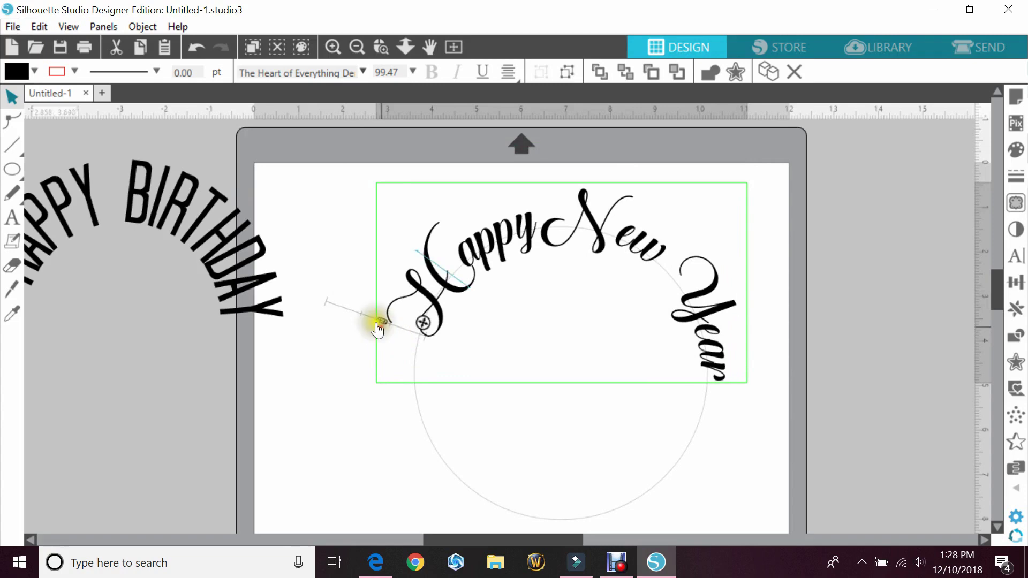
click(381, 46)
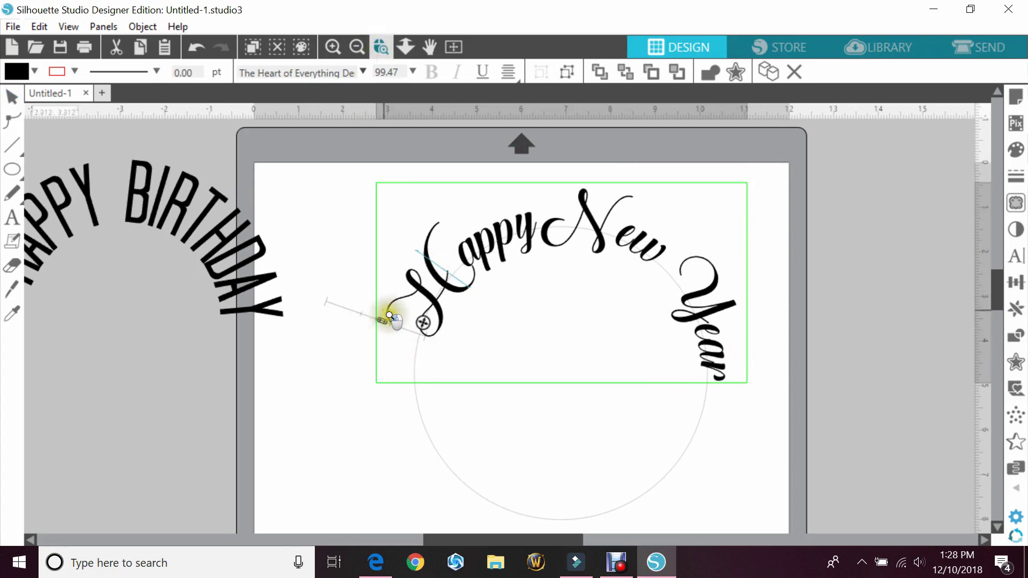
click(381, 342)
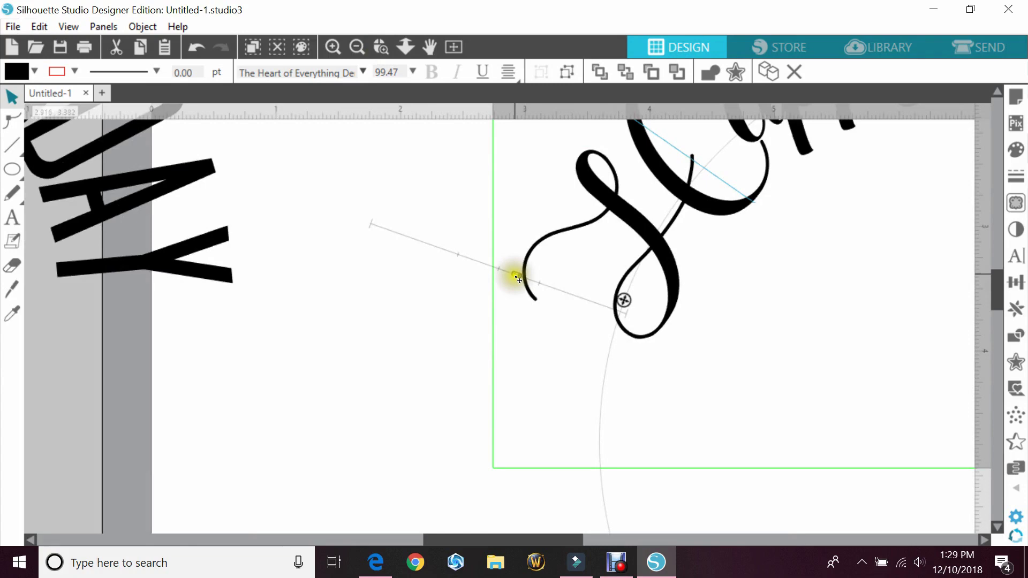
drag(545, 284, 521, 276)
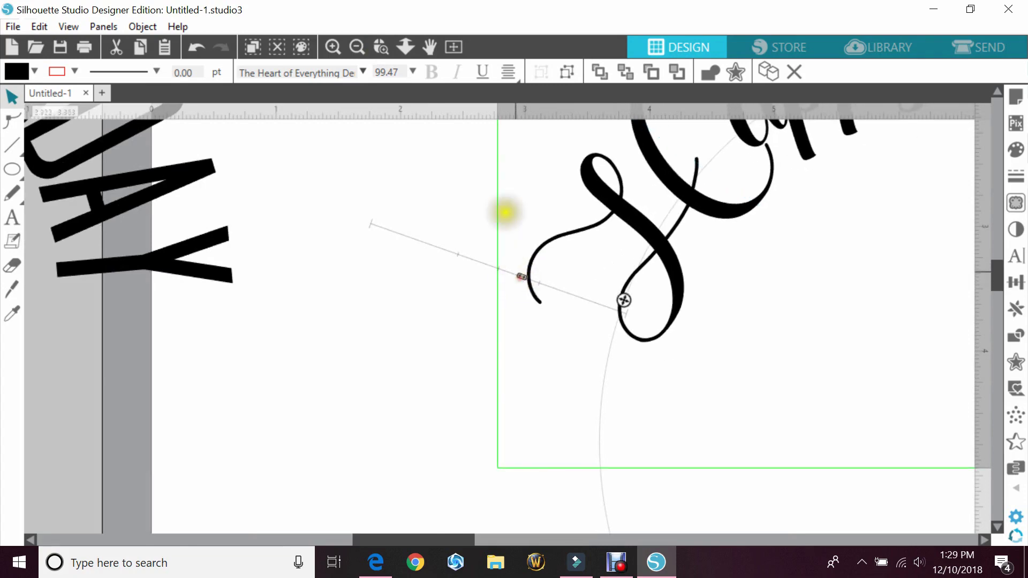
- Zoom out until the whole mat with both curved texts is visible
click(362, 54)
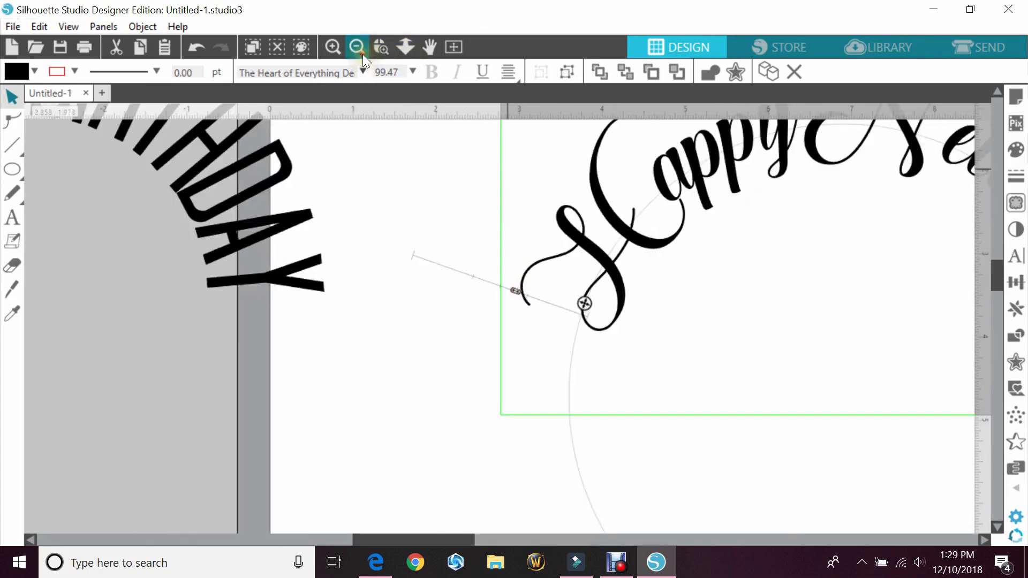
click(362, 54)
click(363, 53)
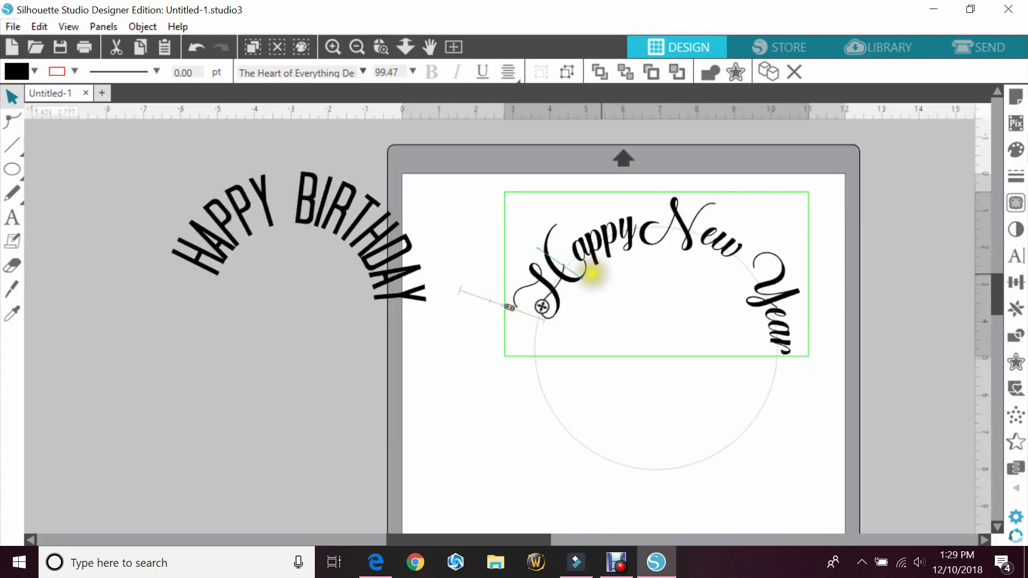
click(484, 198)
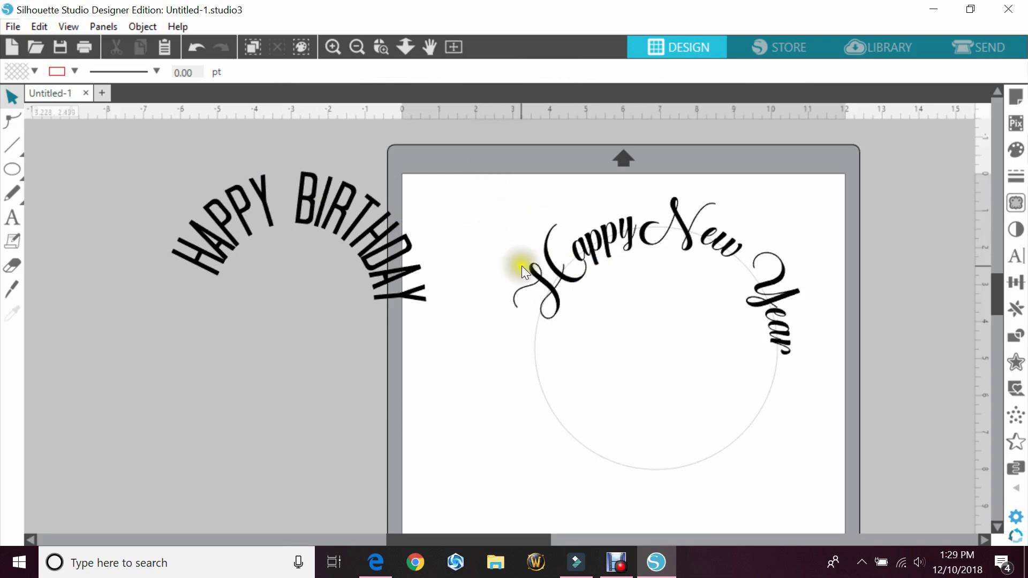
- Pull Happy New Year's path handle off the circle so the script runs straight, then reselect it
drag(539, 183, 588, 240)
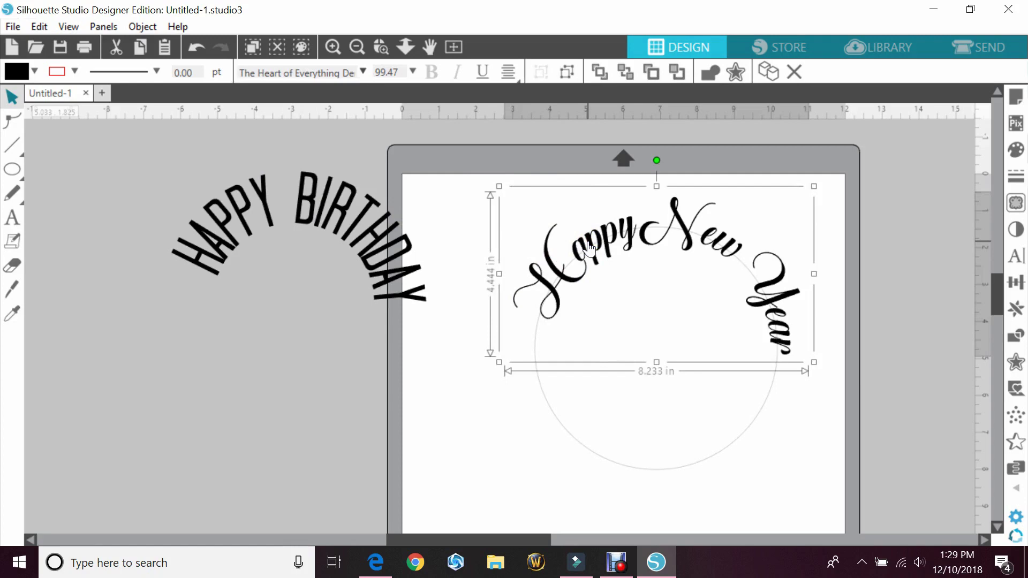
right_click(589, 248)
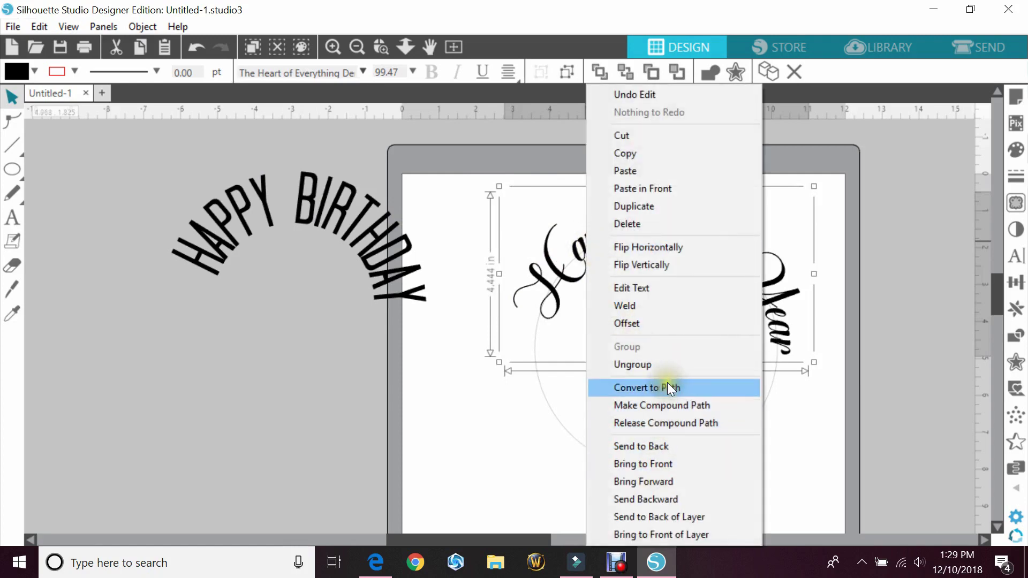
click(518, 355)
double_click(537, 283)
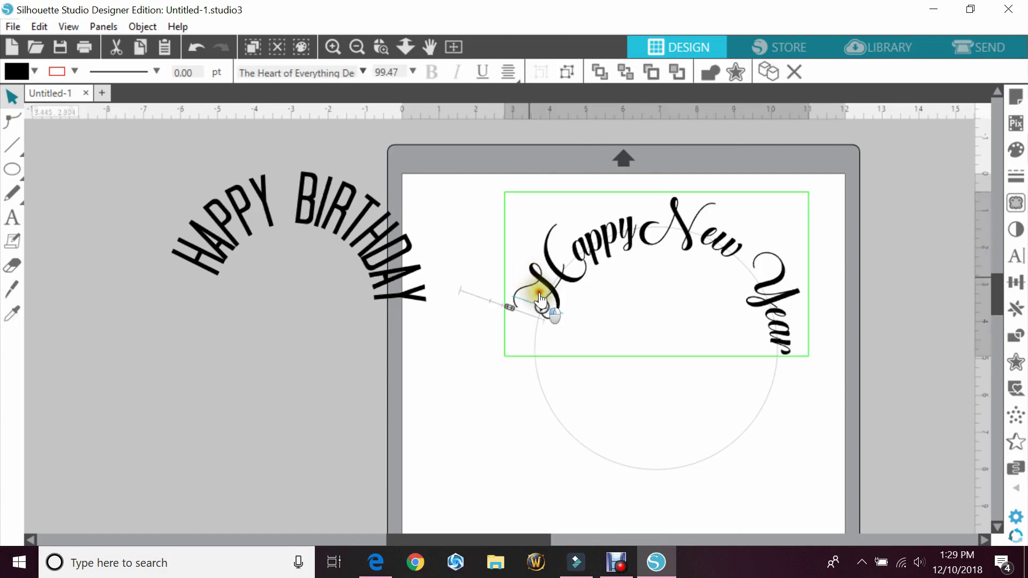
drag(549, 315, 484, 257)
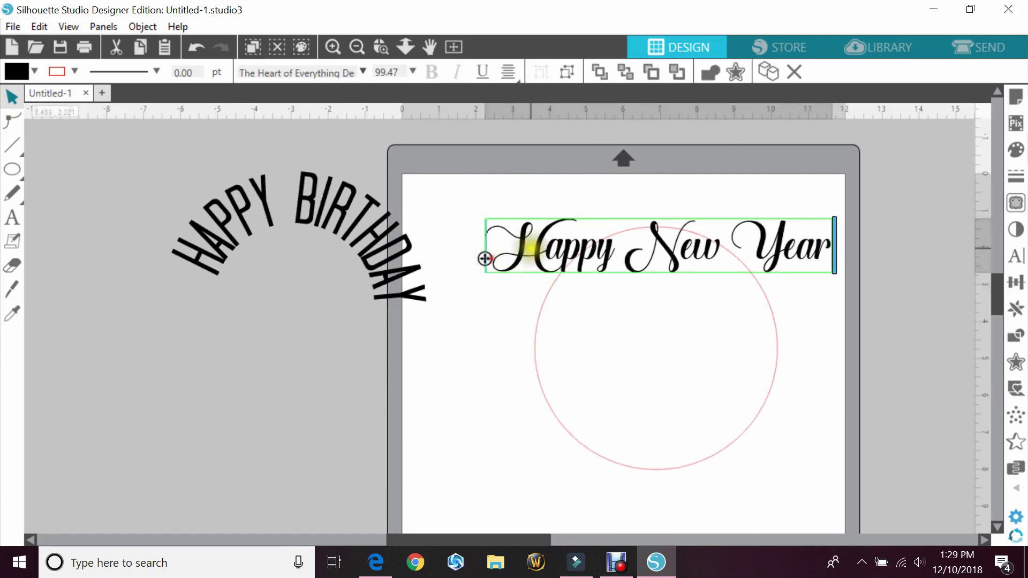
click(483, 164)
click(540, 228)
- Drag Happy New Year to the circle's lower edge, briefly rewrap it, then detach it straight again
drag(562, 257, 772, 388)
double_click(616, 431)
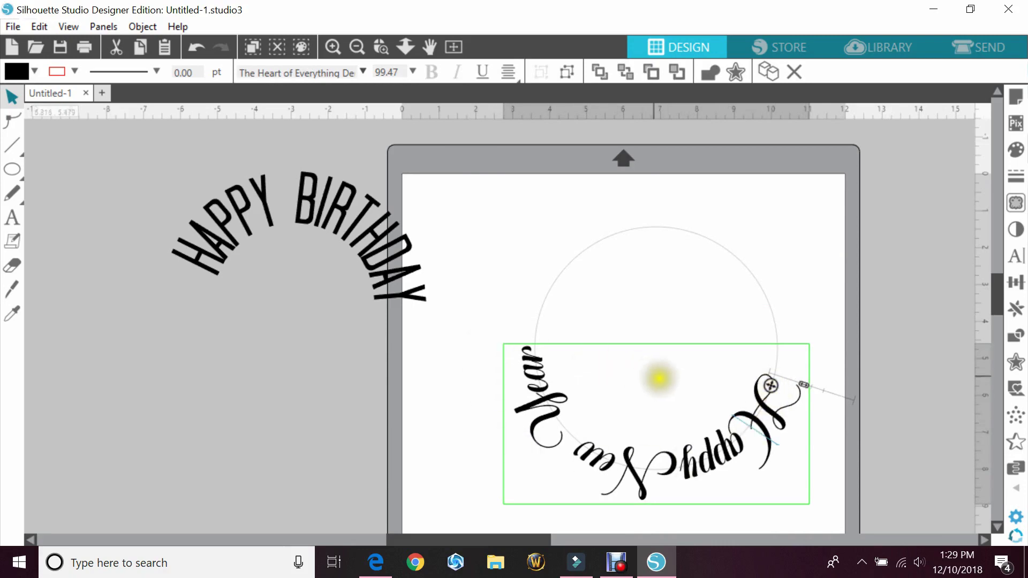
click(686, 380)
click(698, 285)
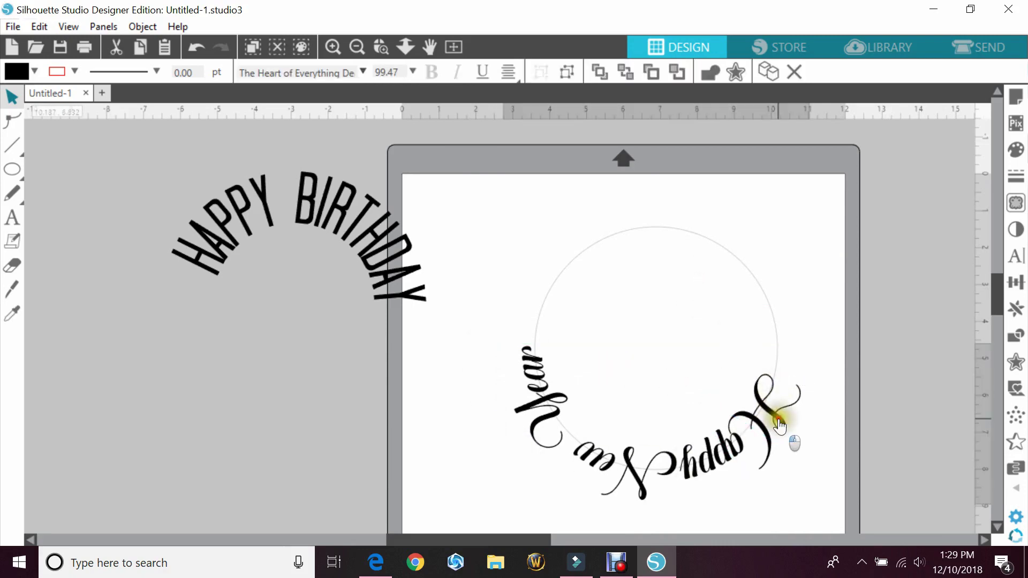
click(747, 371)
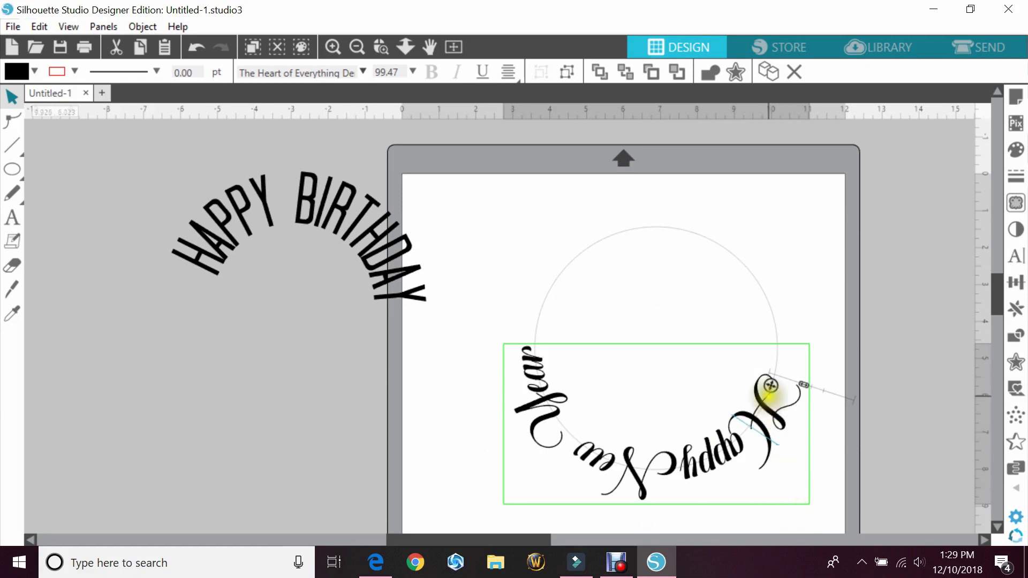
mouse_move(770, 387)
mouse_down()
mouse_move(848, 423)
mouse_move(839, 436)
mouse_move(876, 439)
mouse_move(672, 396)
mouse_move(608, 422)
mouse_up()
- Attach the script 'Happy New Year' to the circle's bottom and slide it into an upright smile-shaped arc
click(511, 243)
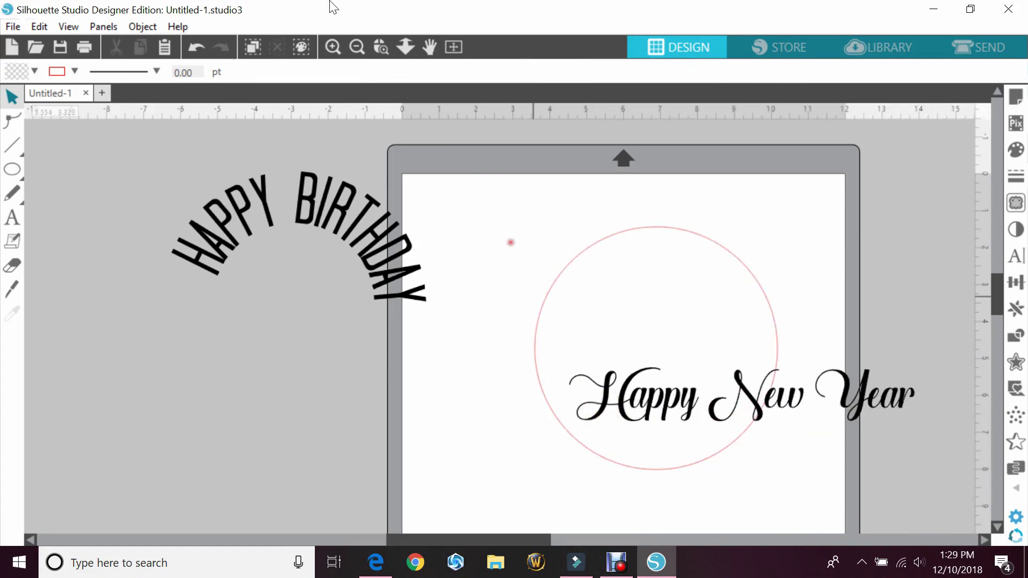
drag(466, 344, 987, 478)
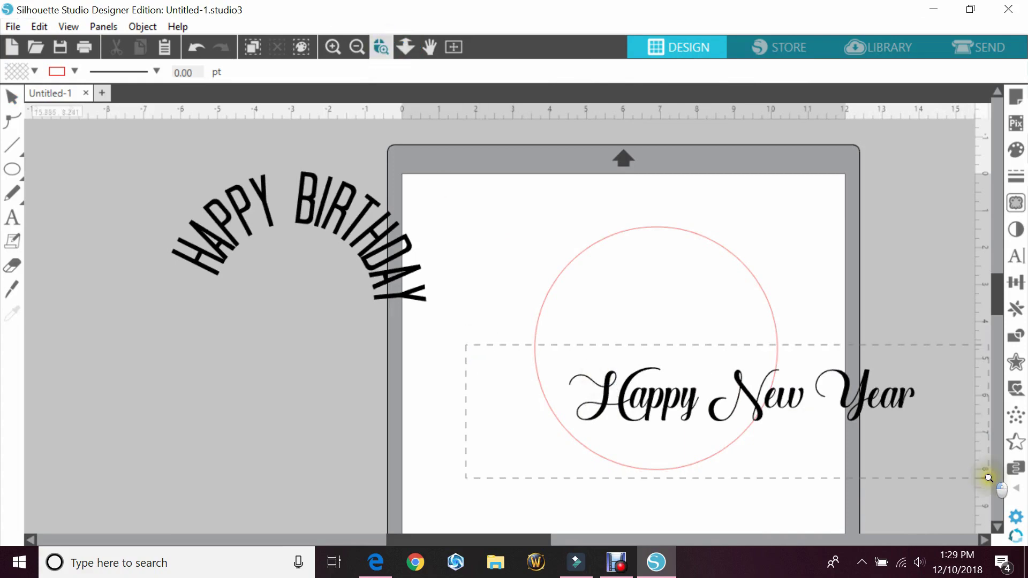
click(232, 316)
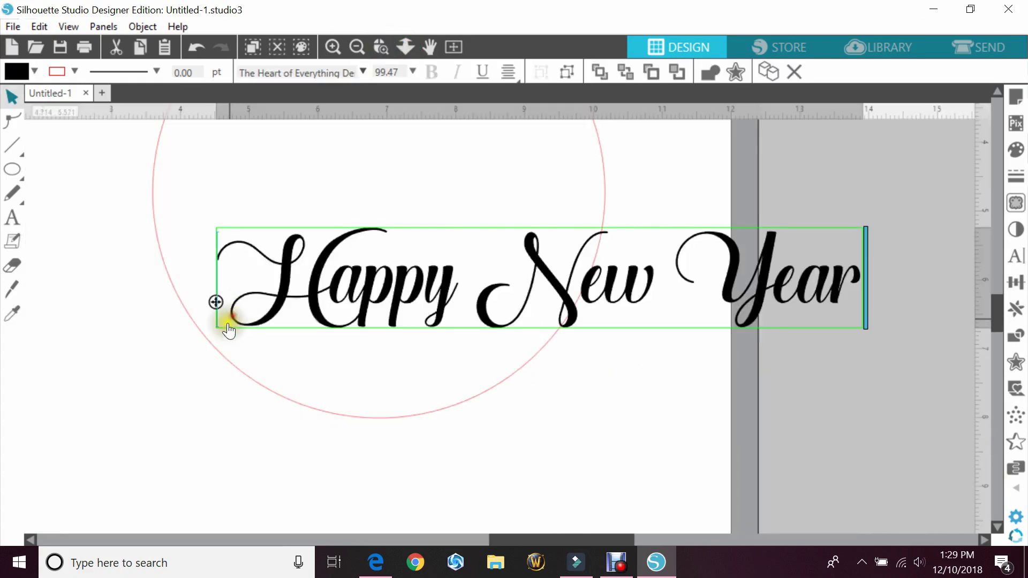
drag(218, 301, 160, 258)
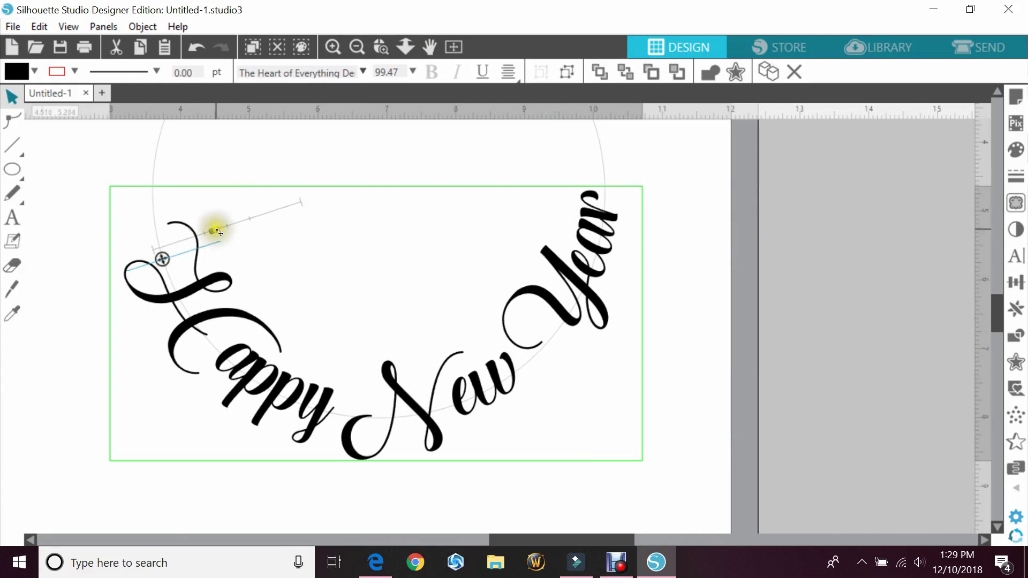
mouse_move(220, 233)
mouse_down()
mouse_move(195, 249)
mouse_move(252, 213)
mouse_move(186, 244)
mouse_move(184, 233)
mouse_move(220, 228)
mouse_up()
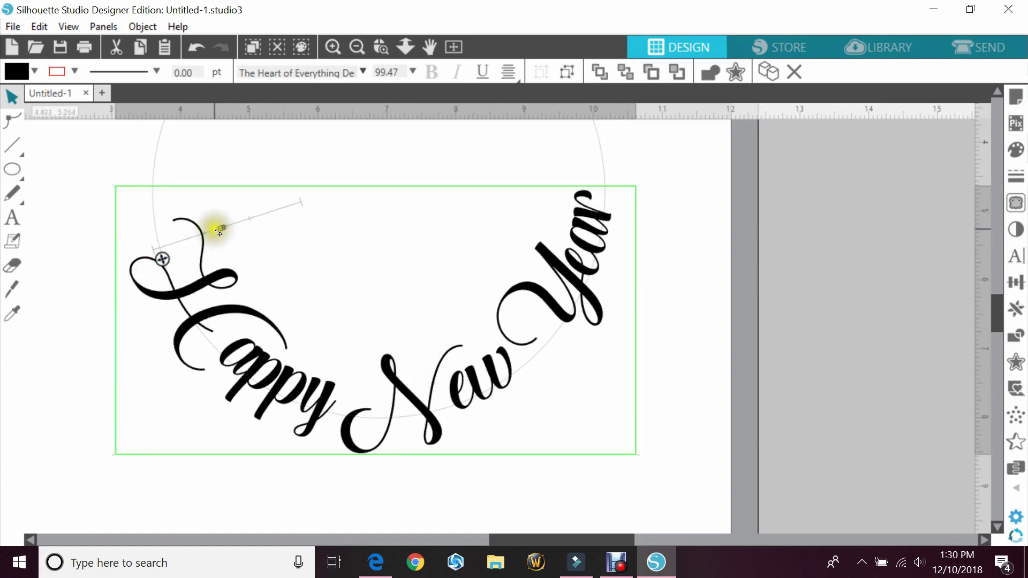
drag(221, 229, 163, 244)
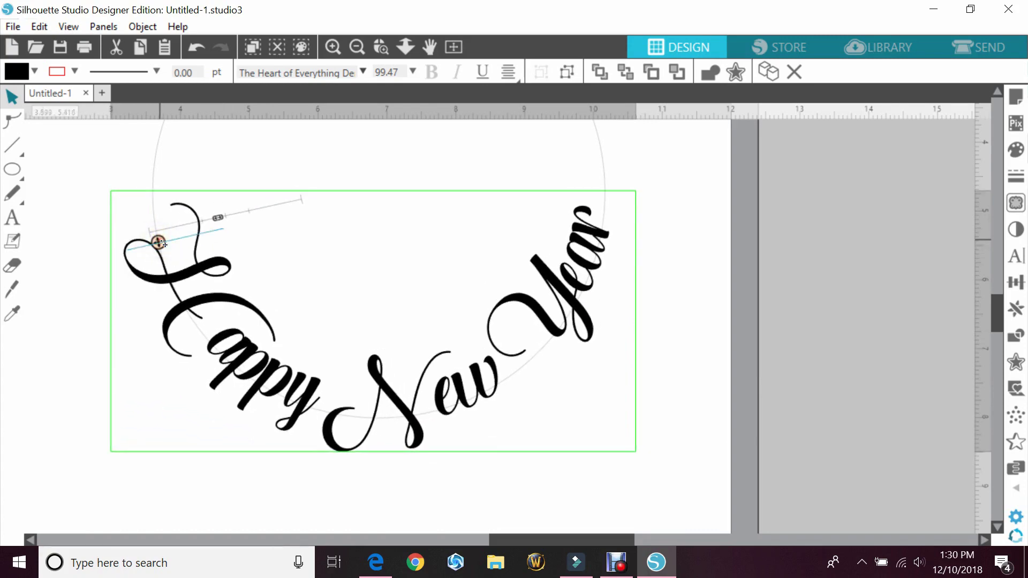
click(662, 440)
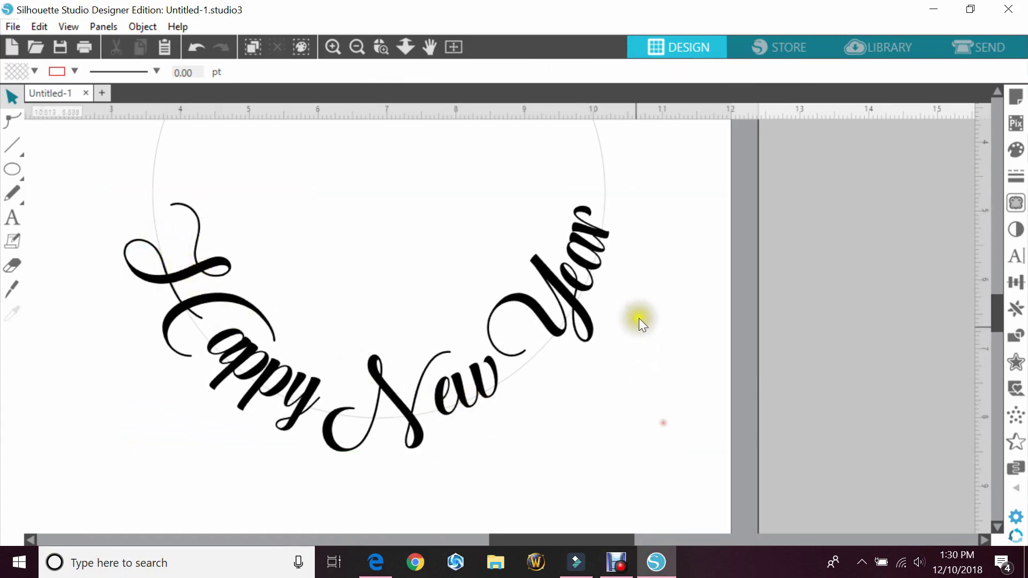
- Convert the curved 'Happy New Year' text to paths
click(536, 282)
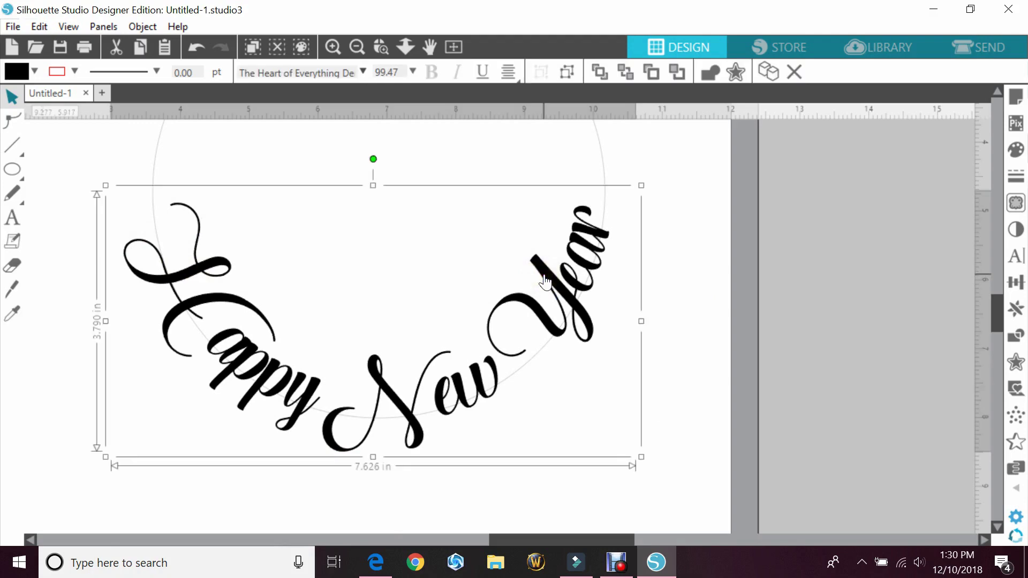
right_click(545, 280)
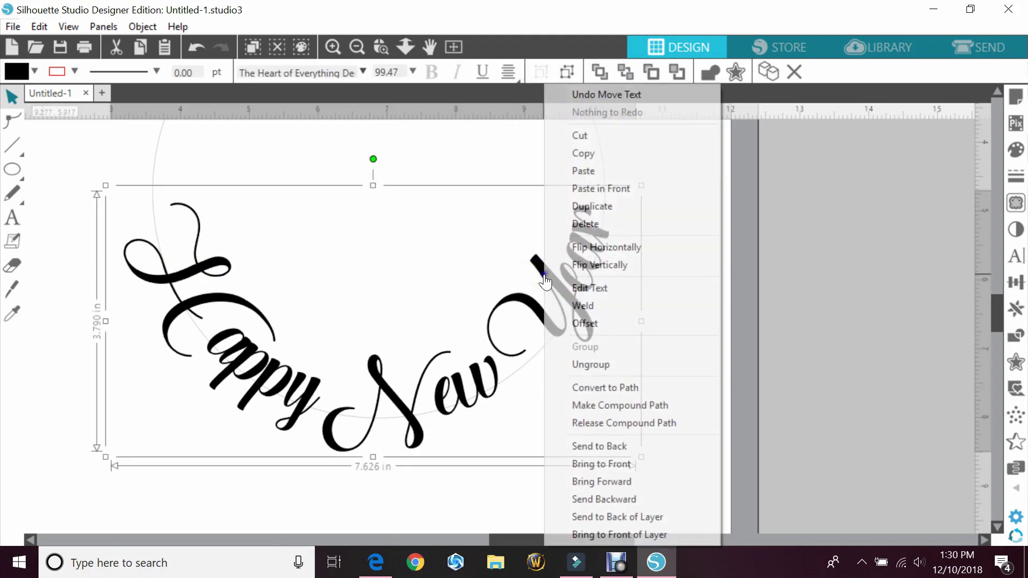
click(591, 393)
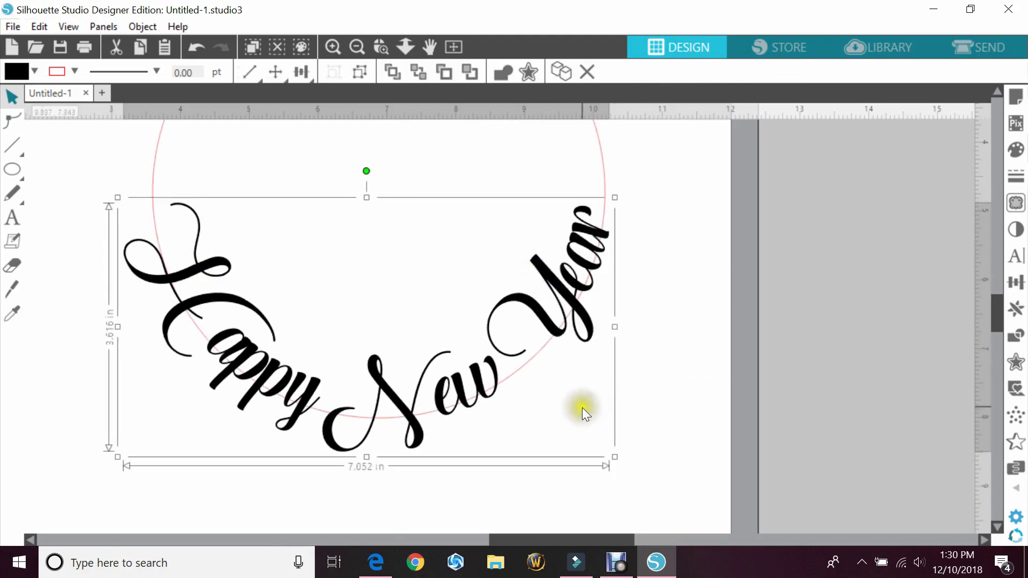
click(516, 381)
- Weld all the 'Happy New Year' letter paths together and group them
drag(265, 257, 399, 362)
right_click(459, 393)
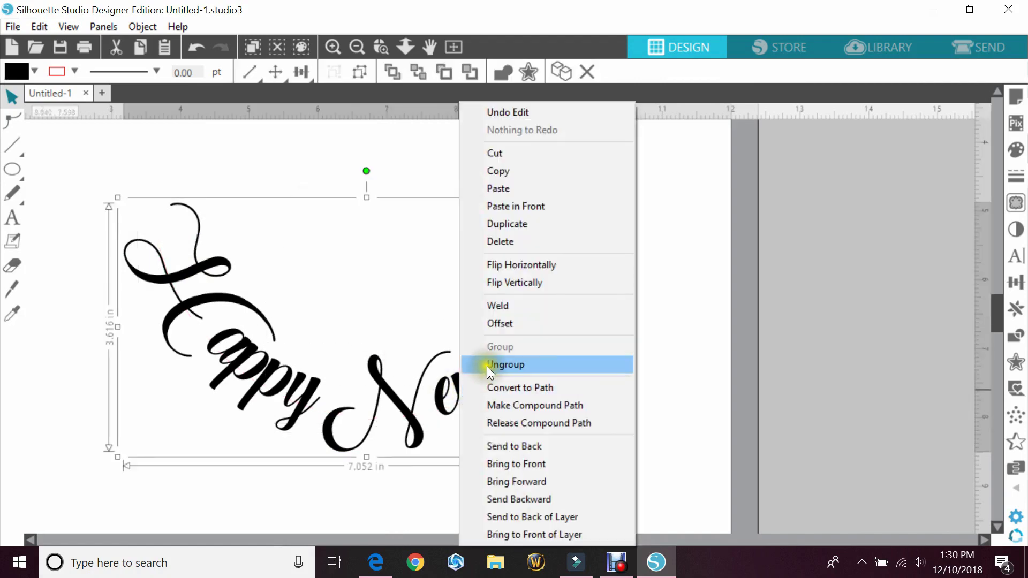
click(490, 308)
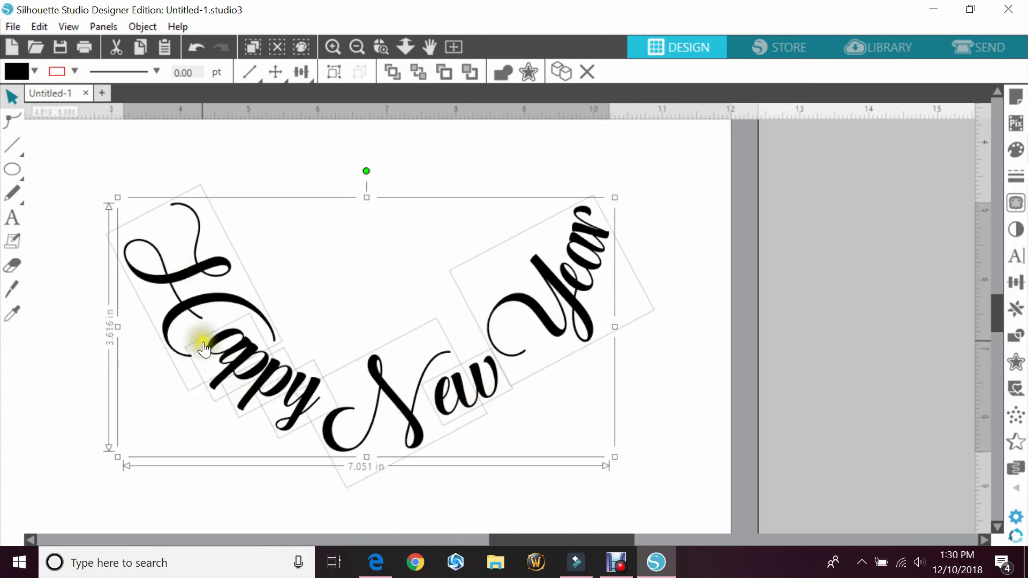
right_click(425, 407)
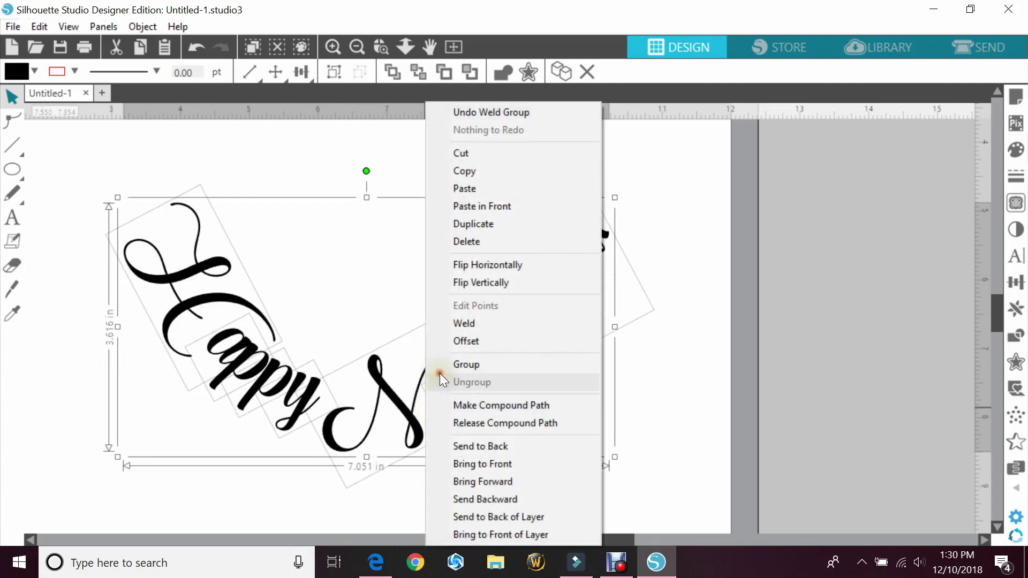
click(447, 364)
- Nudge the 'Happy New Year' group slightly up and to the right
click(423, 402)
click(423, 401)
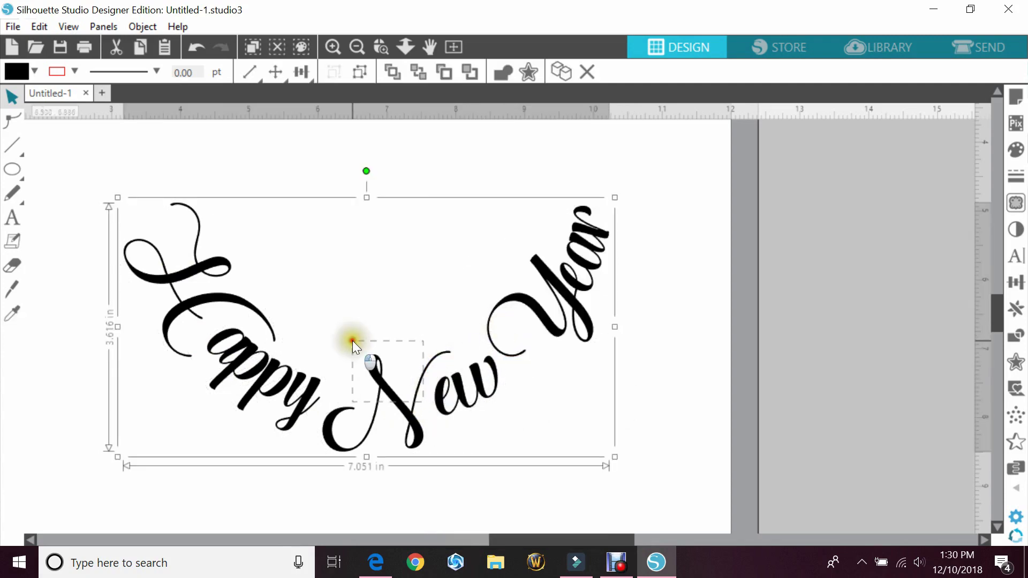
drag(379, 395, 361, 322)
click(418, 231)
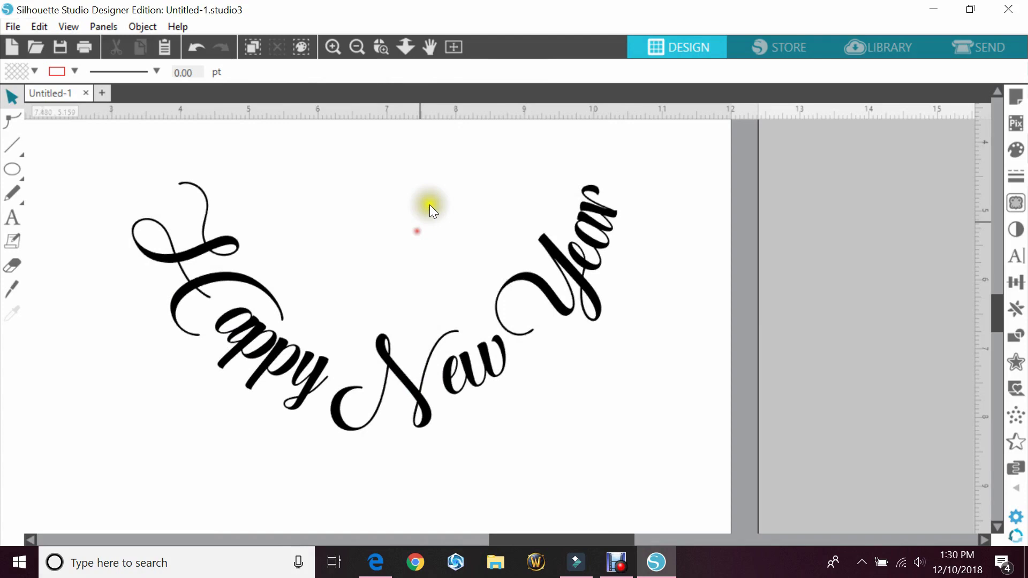
- Move the HAPPY BIRTHDAY arc onto the mat above 'Happy New Year' so the two form a ring
click(355, 47)
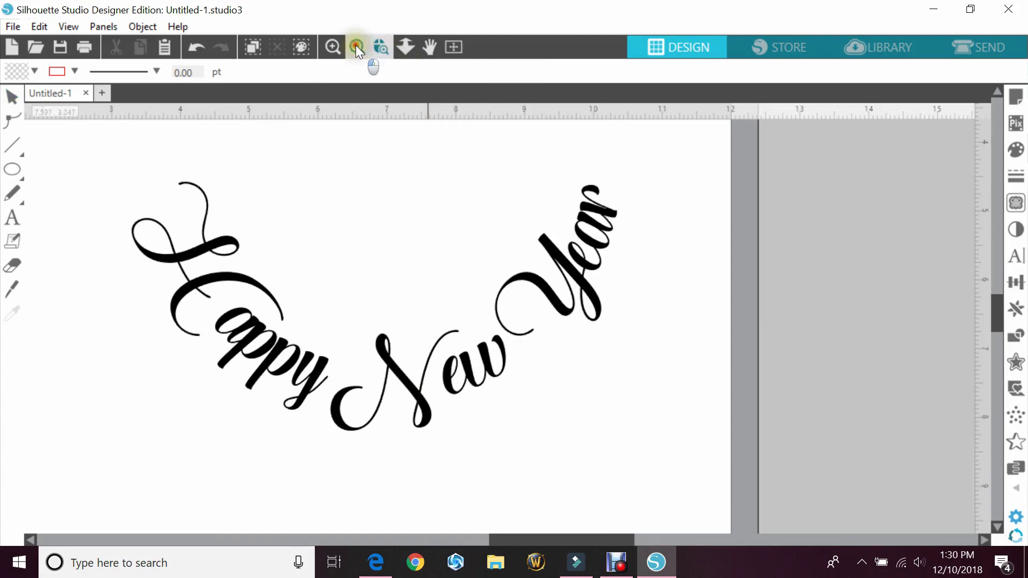
click(356, 47)
click(11, 97)
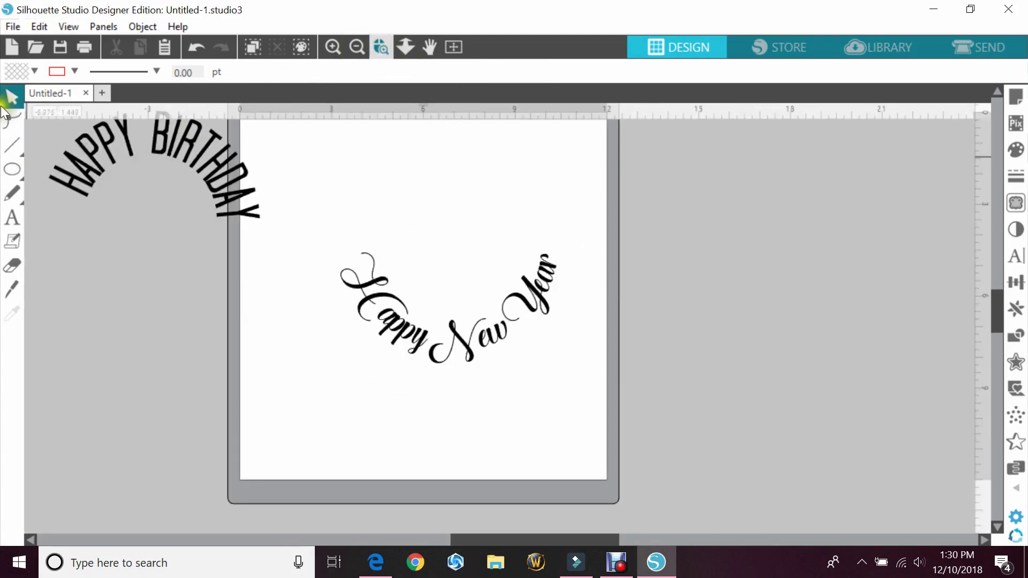
drag(158, 153, 477, 194)
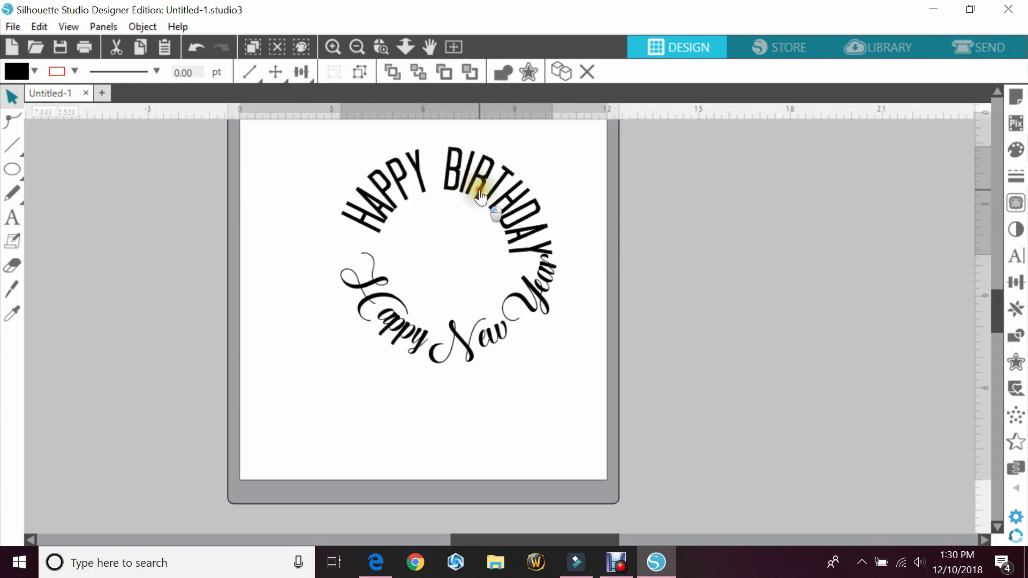
drag(502, 320, 484, 342)
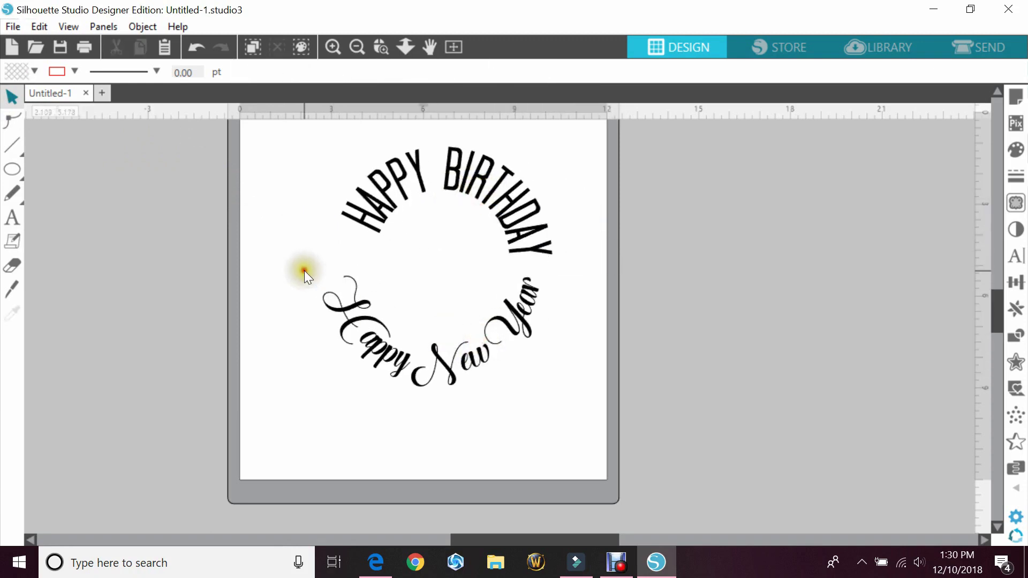